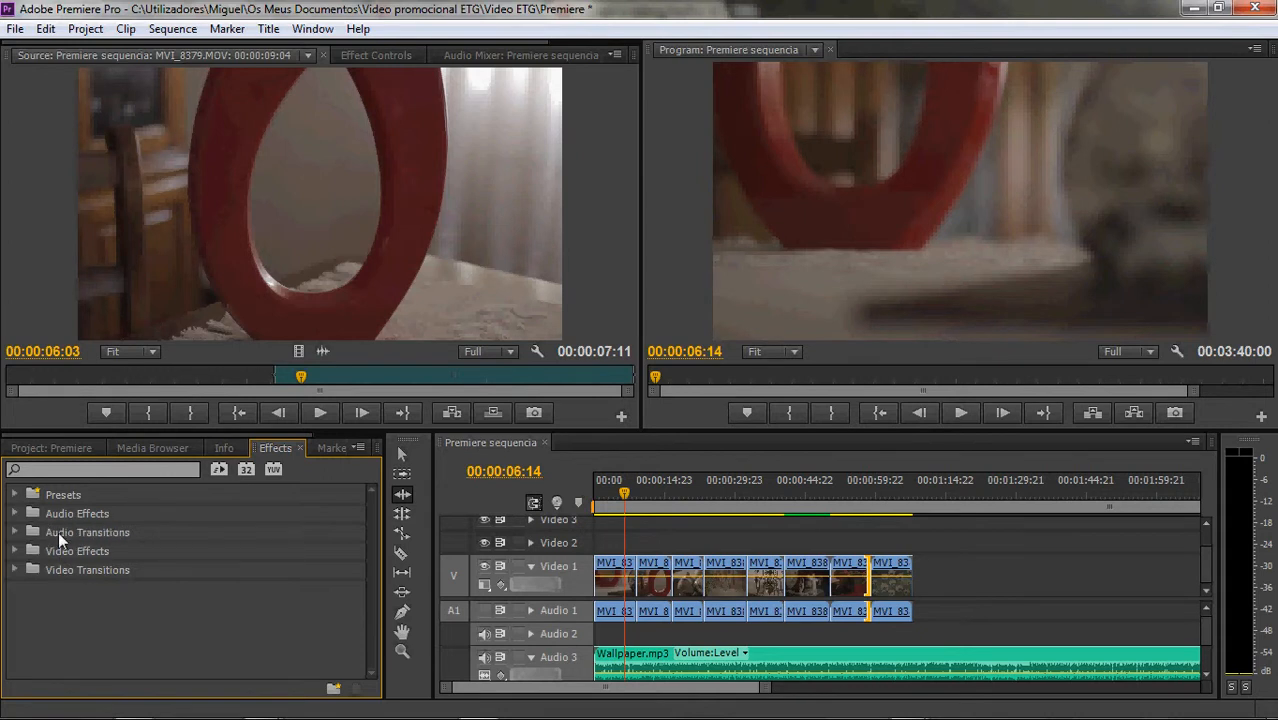
# - Expand the Video Transitions effects and play the cut between the first two clips on Video 1
pyautogui.click(16, 570)
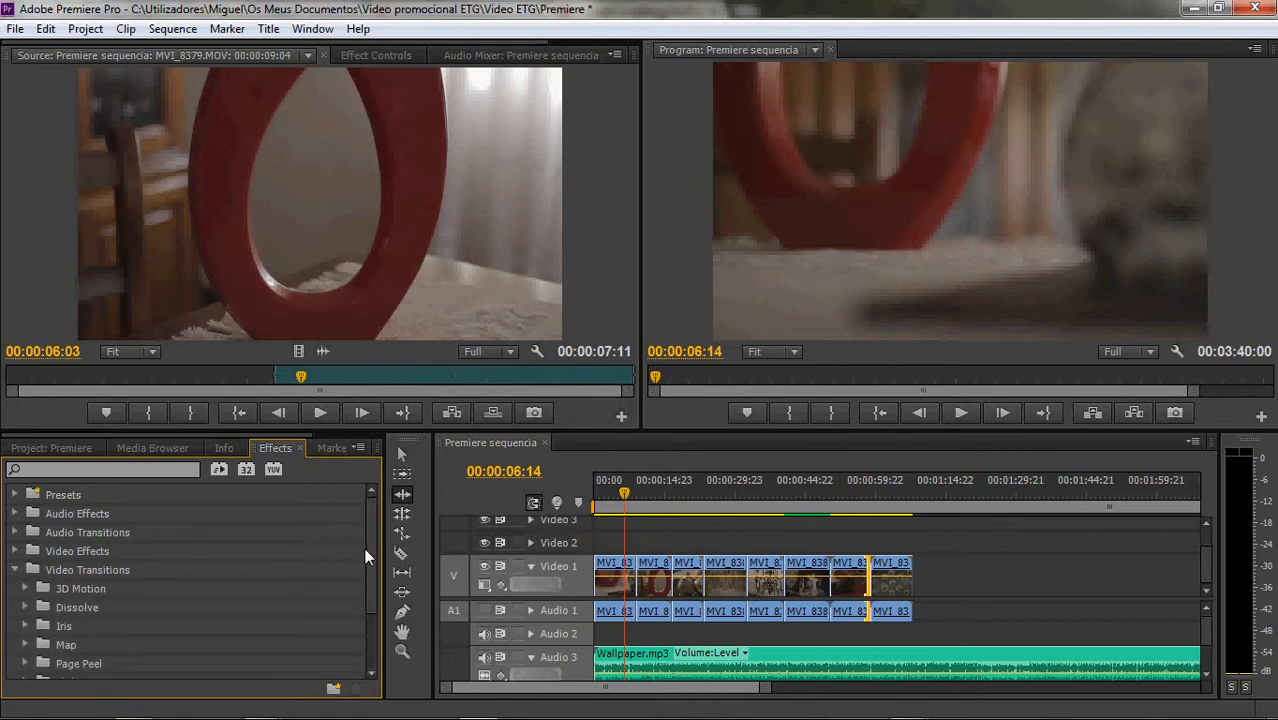
pyautogui.moveTo(365, 549); pyautogui.dragTo(283, 571)
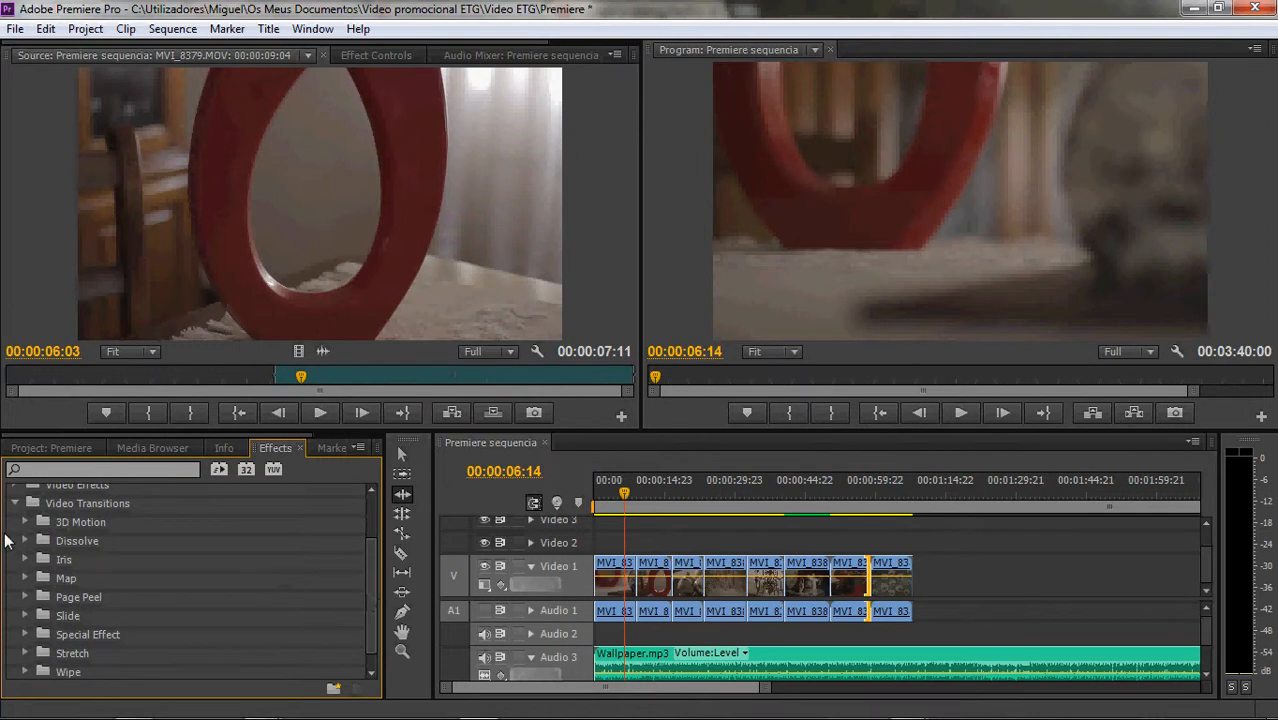
pyautogui.click(624, 496)
pyautogui.press('space')
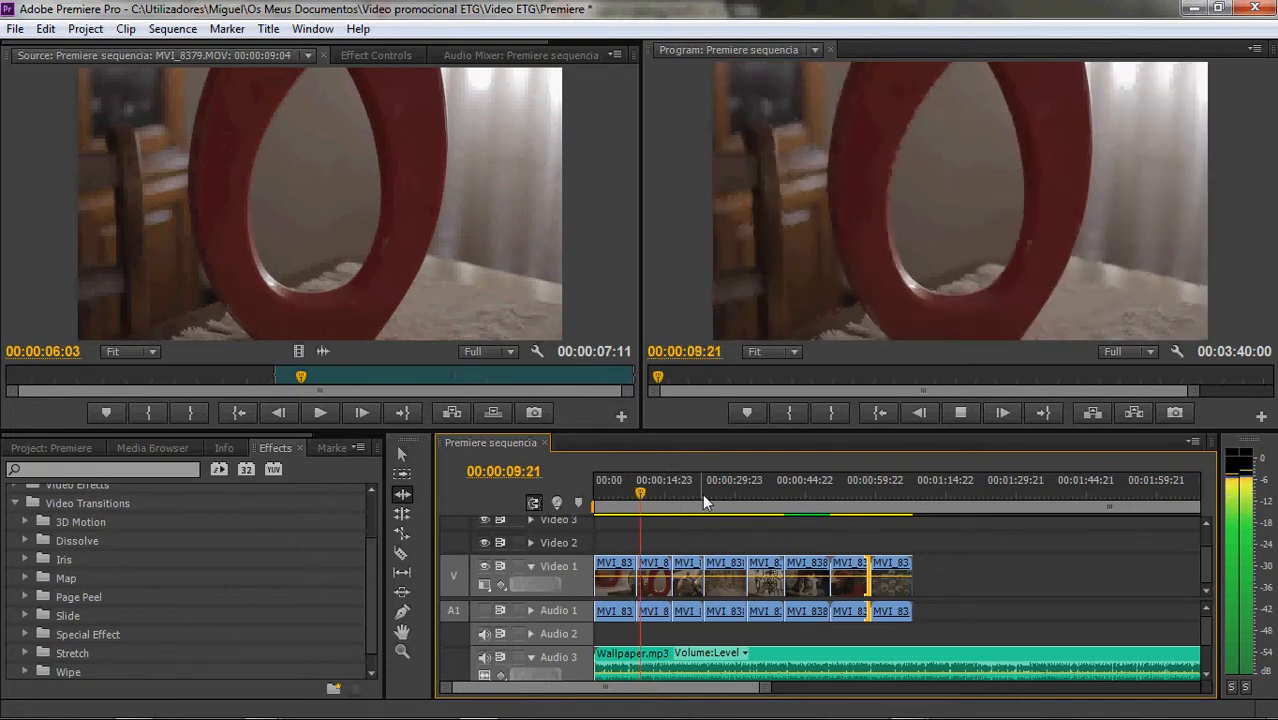
pyautogui.press('space')
pyautogui.click(621, 497)
pyautogui.press('space')
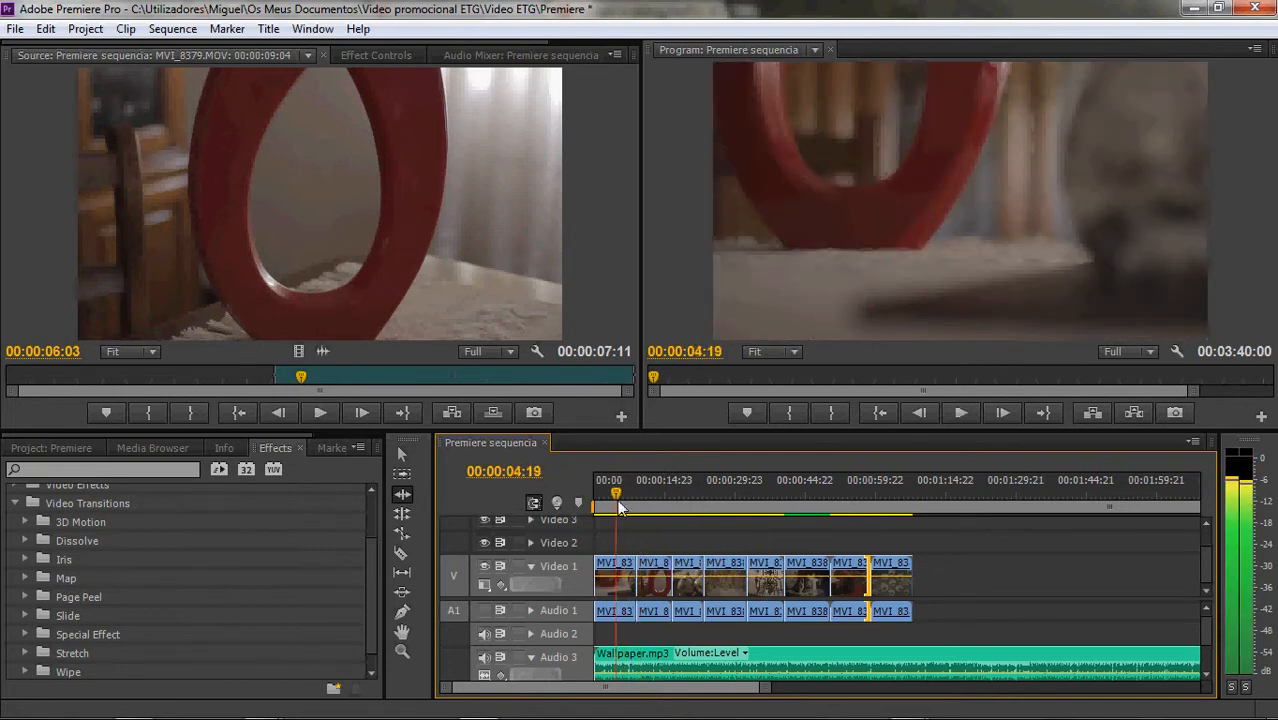
pyautogui.click(641, 497)
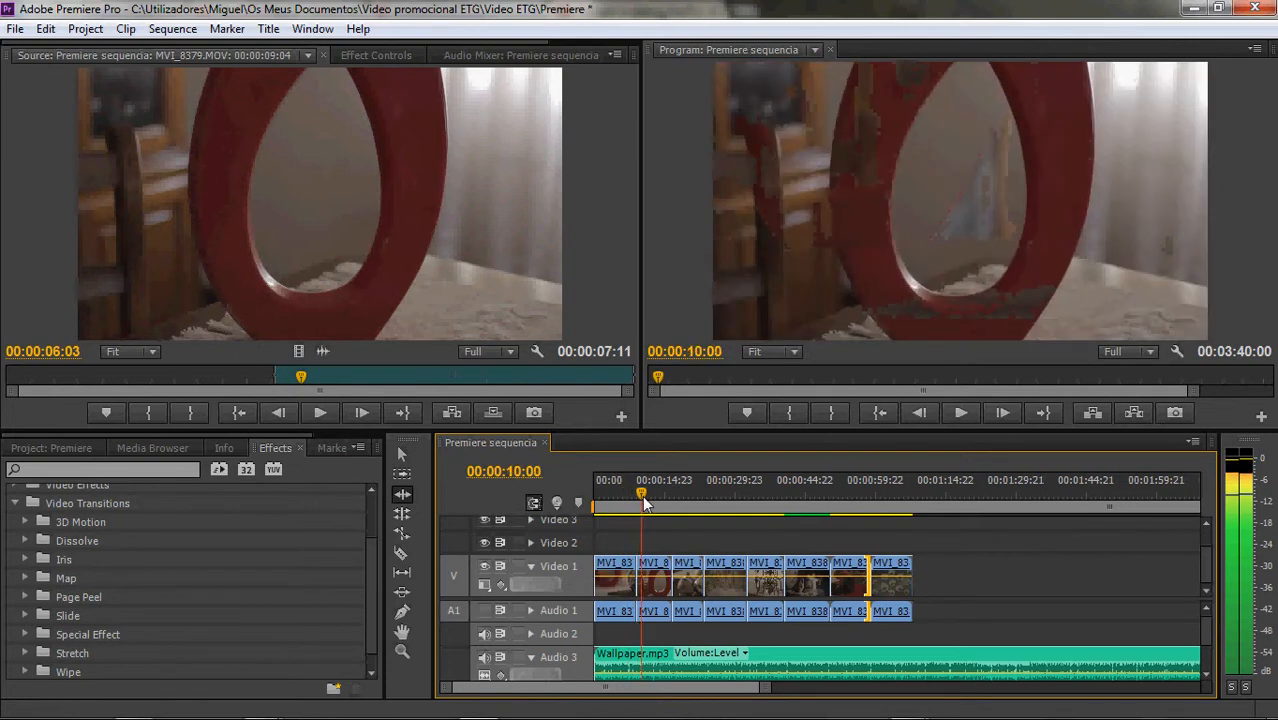
pyautogui.moveTo(641, 495); pyautogui.dragTo(635, 494)
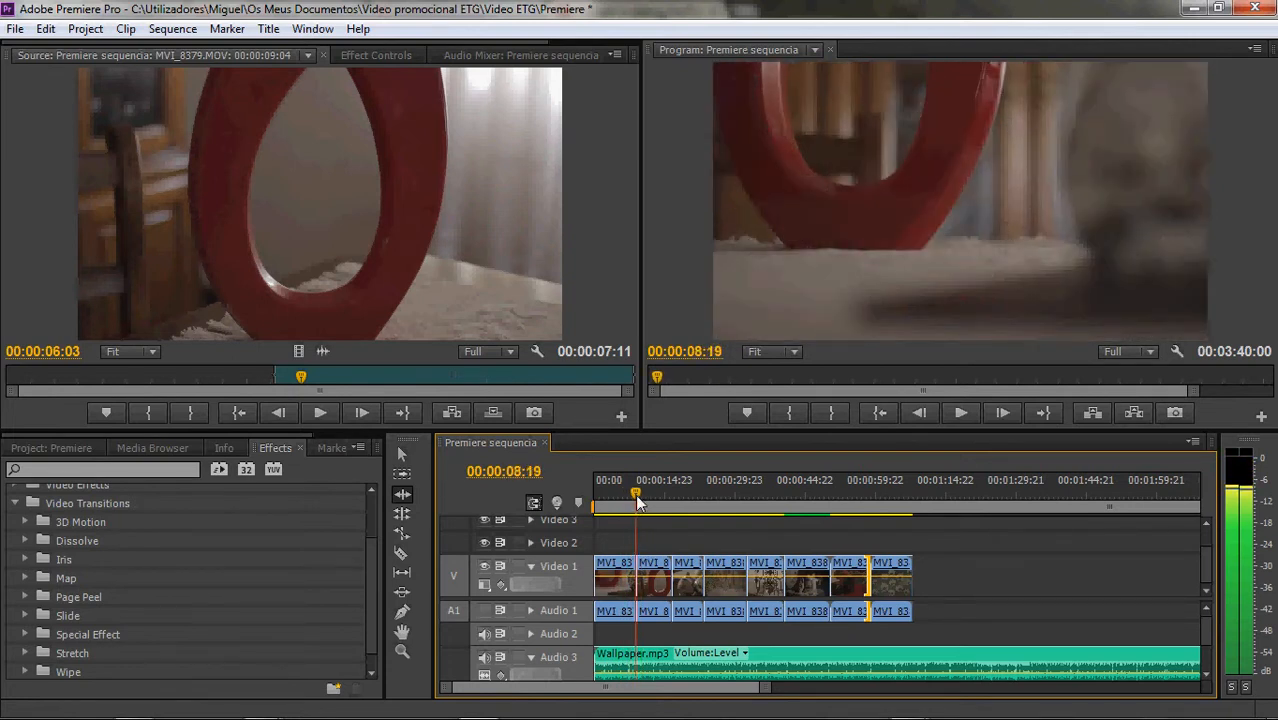
# - Apply a Cross Dissolve from the Dissolve transitions to the cut between MVI_8378.MOV and MVI_8379.MOV on Video 1
pyautogui.click(25, 540)
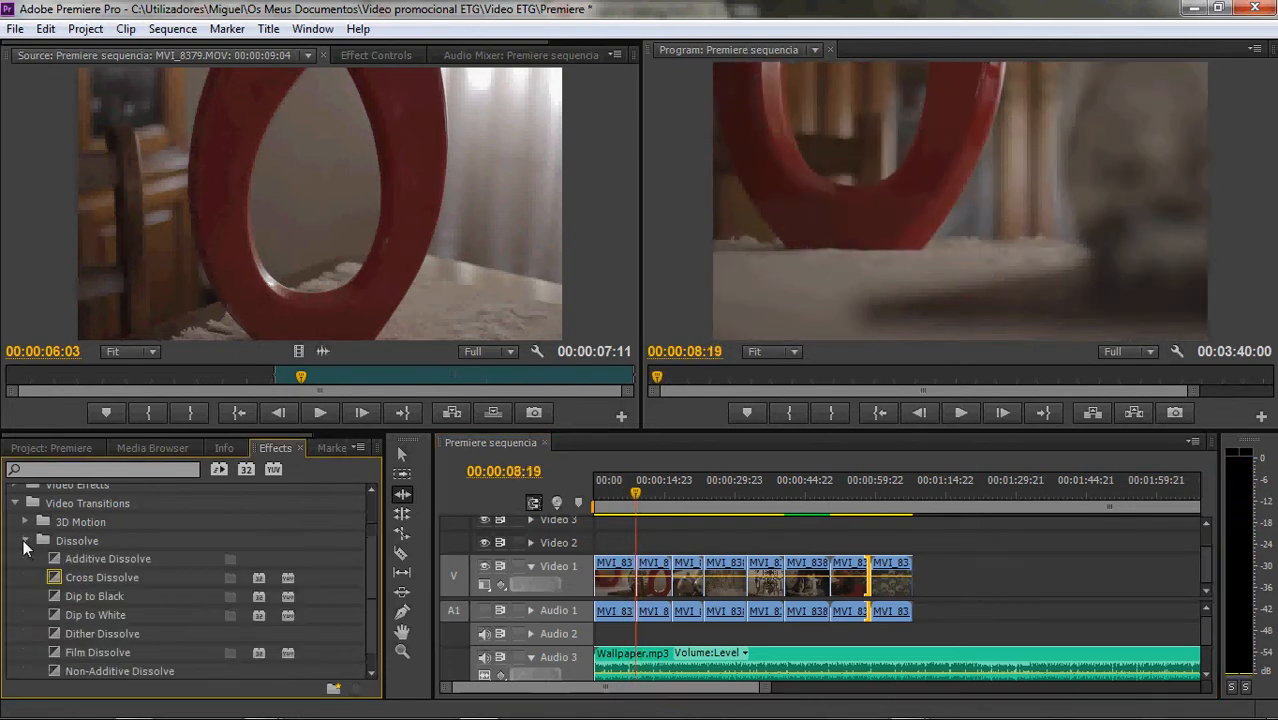
pyautogui.moveTo(58, 573); pyautogui.dragTo(636, 582)
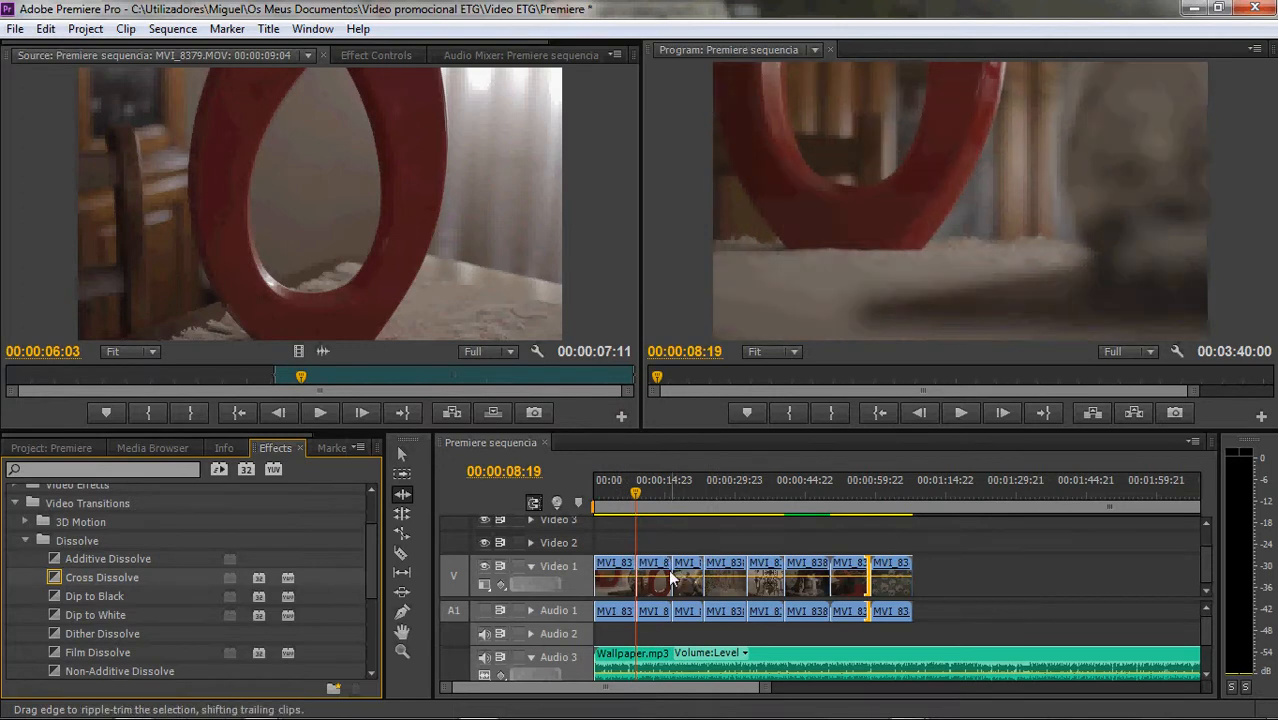
pyautogui.moveTo(765, 687); pyautogui.dragTo(652, 683)
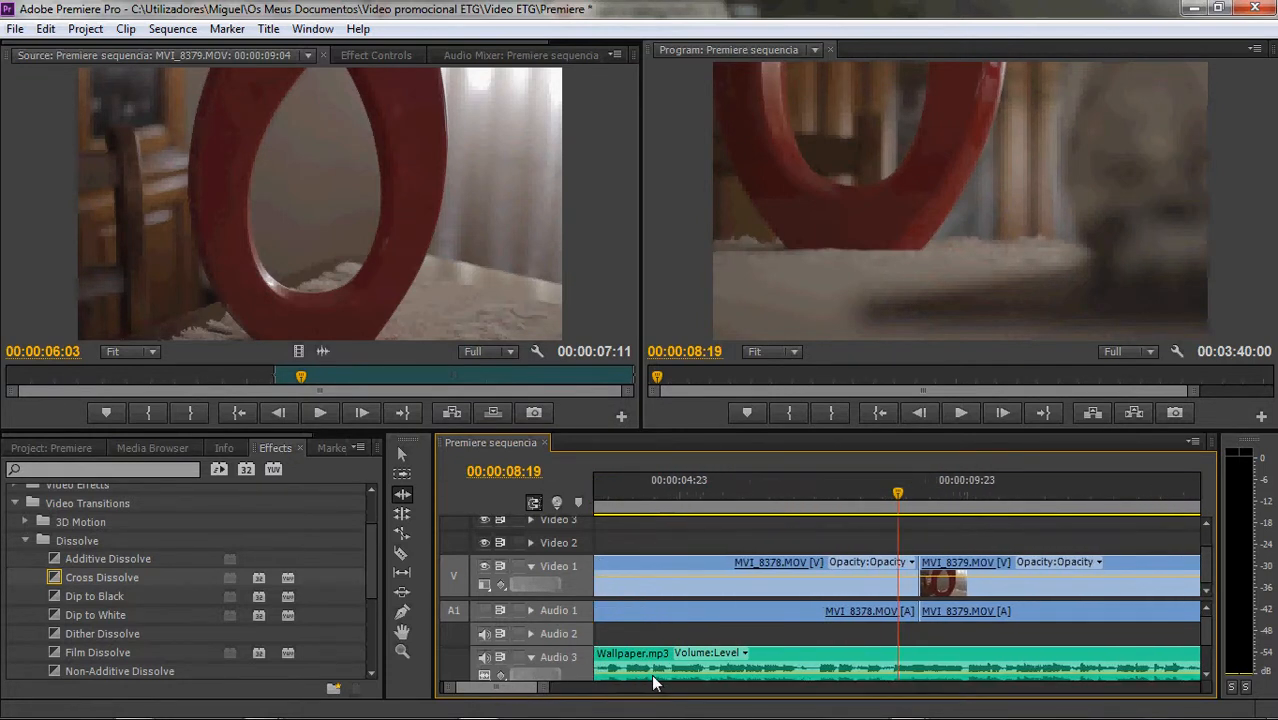
pyautogui.moveTo(49, 579); pyautogui.dragTo(924, 585)
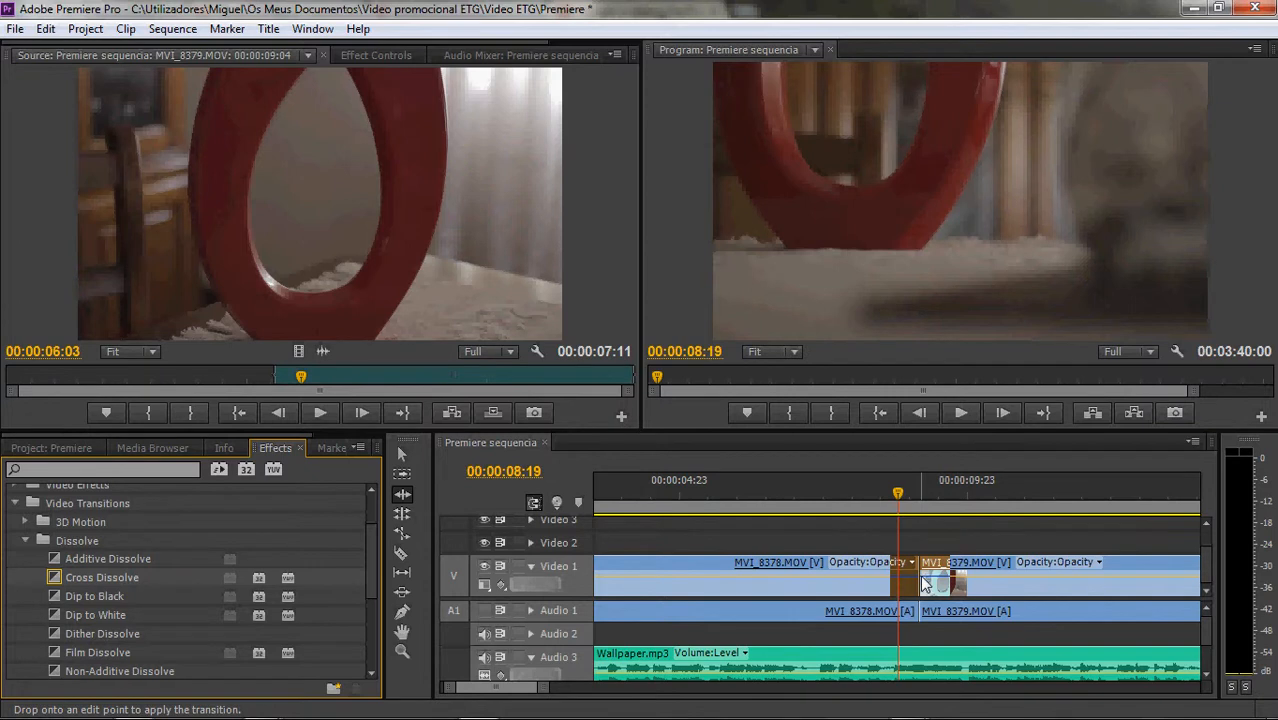
pyautogui.moveTo(918, 583)
pyautogui.mouseDown()
pyautogui.moveTo(909, 576)
pyautogui.moveTo(920, 582)
pyautogui.mouseUp()
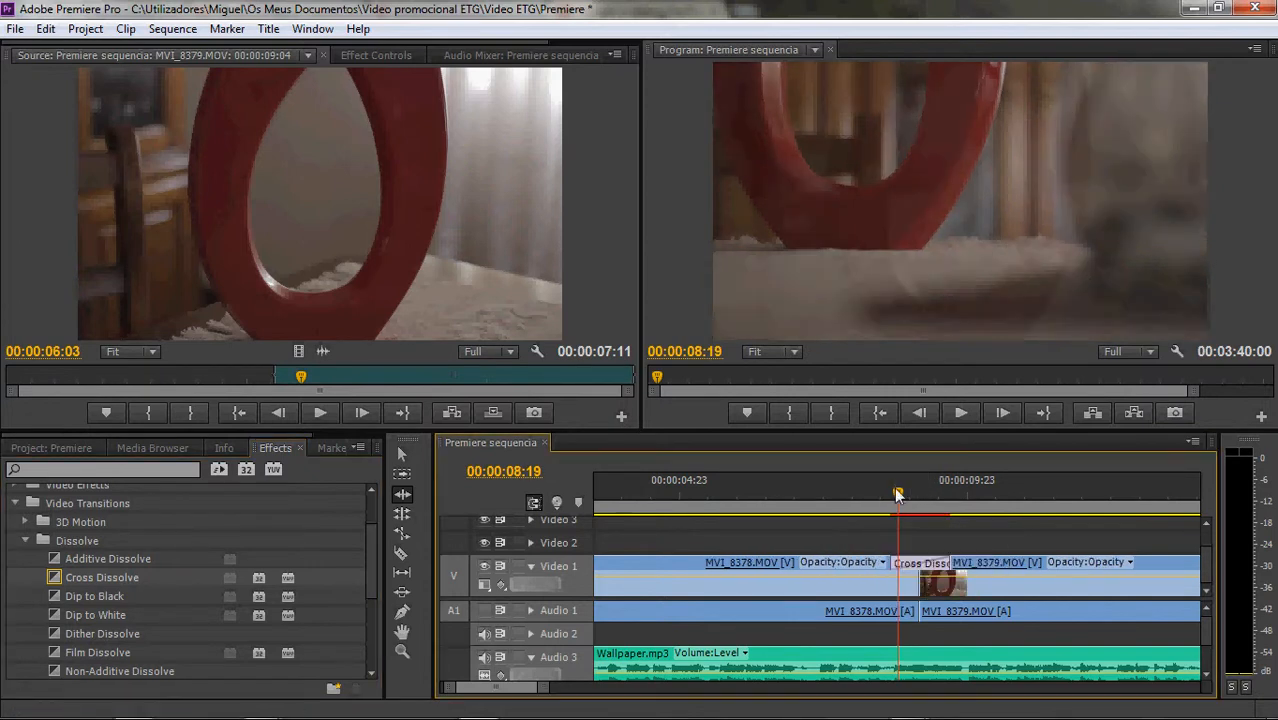
# - Lengthen the Cross Dissolve on both sides of its cut with the Selection tool
pyautogui.moveTo(897, 494)
pyautogui.mouseDown()
pyautogui.moveTo(886, 494)
pyautogui.moveTo(964, 495)
pyautogui.moveTo(879, 504)
pyautogui.mouseUp()
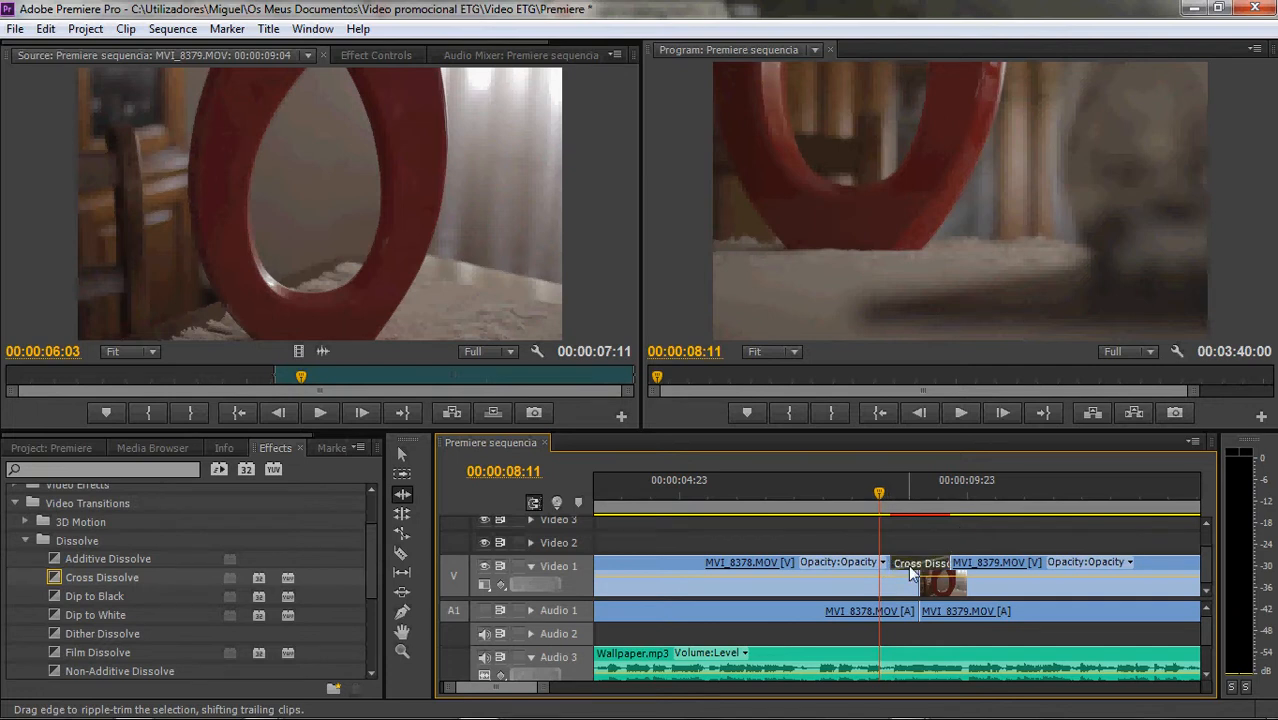
pyautogui.click(887, 500)
pyautogui.moveTo(890, 505); pyautogui.dragTo(842, 515)
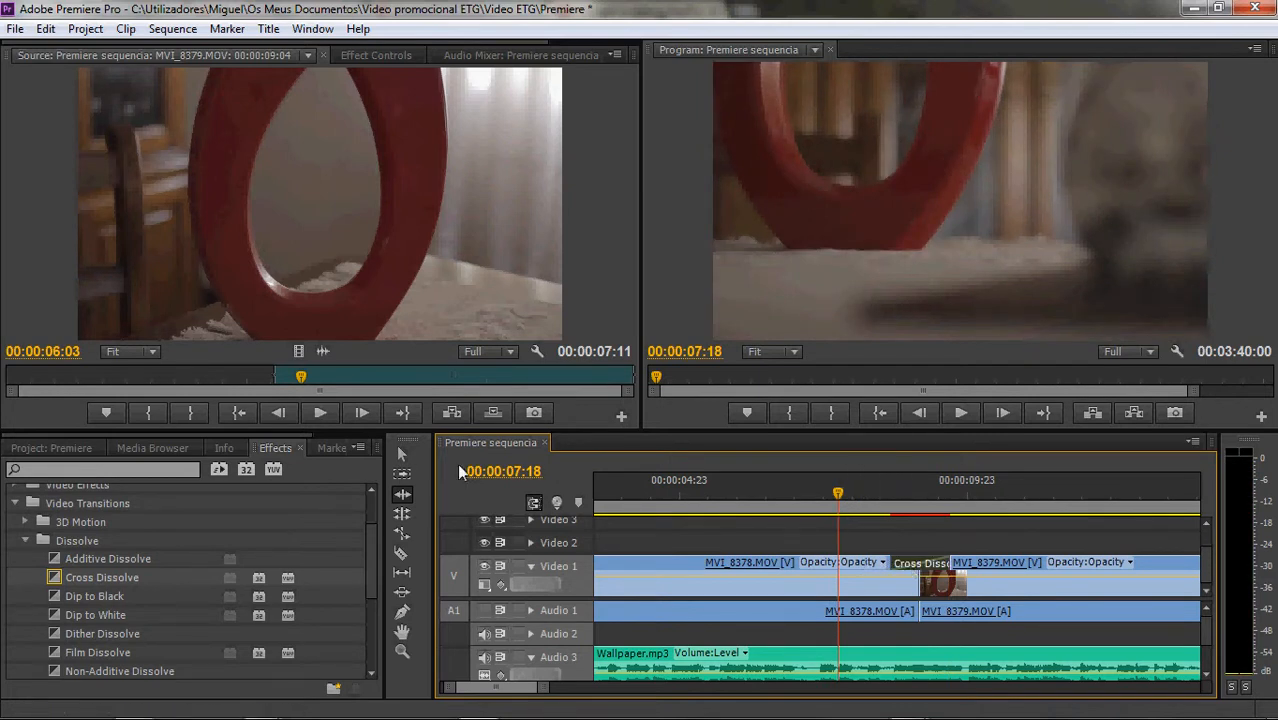
pyautogui.click(398, 448)
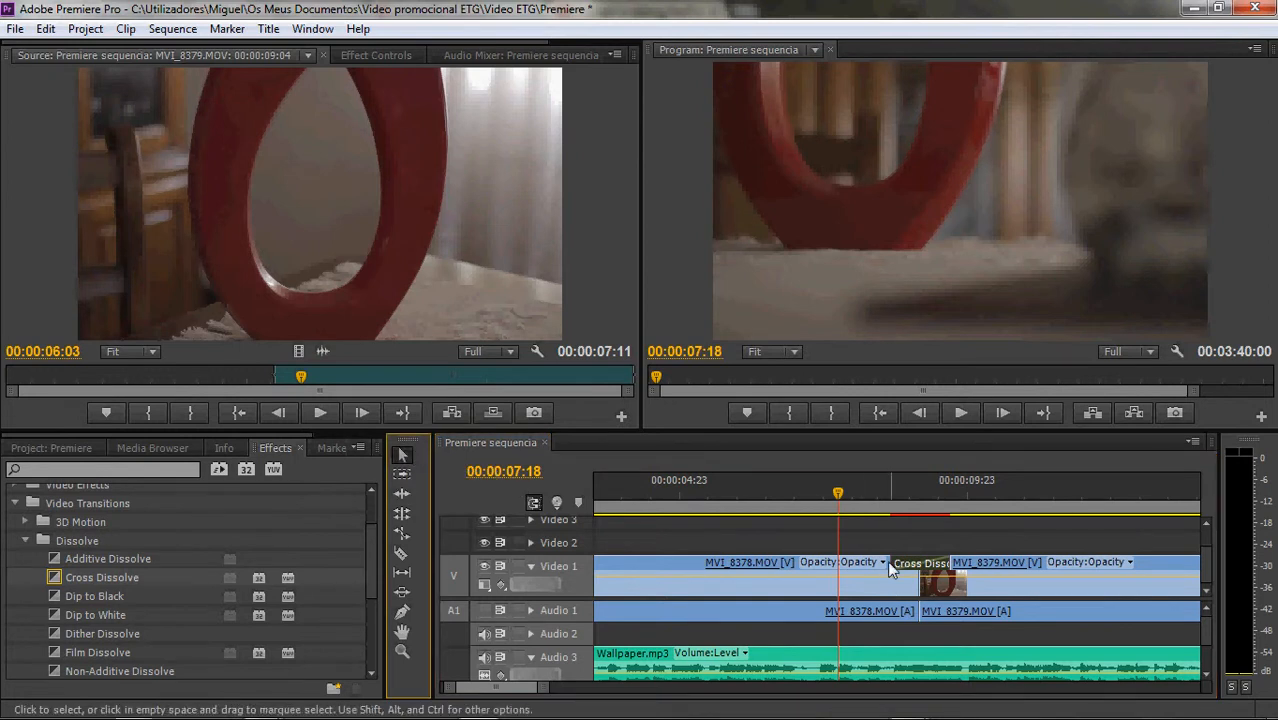
pyautogui.moveTo(894, 562); pyautogui.dragTo(965, 570)
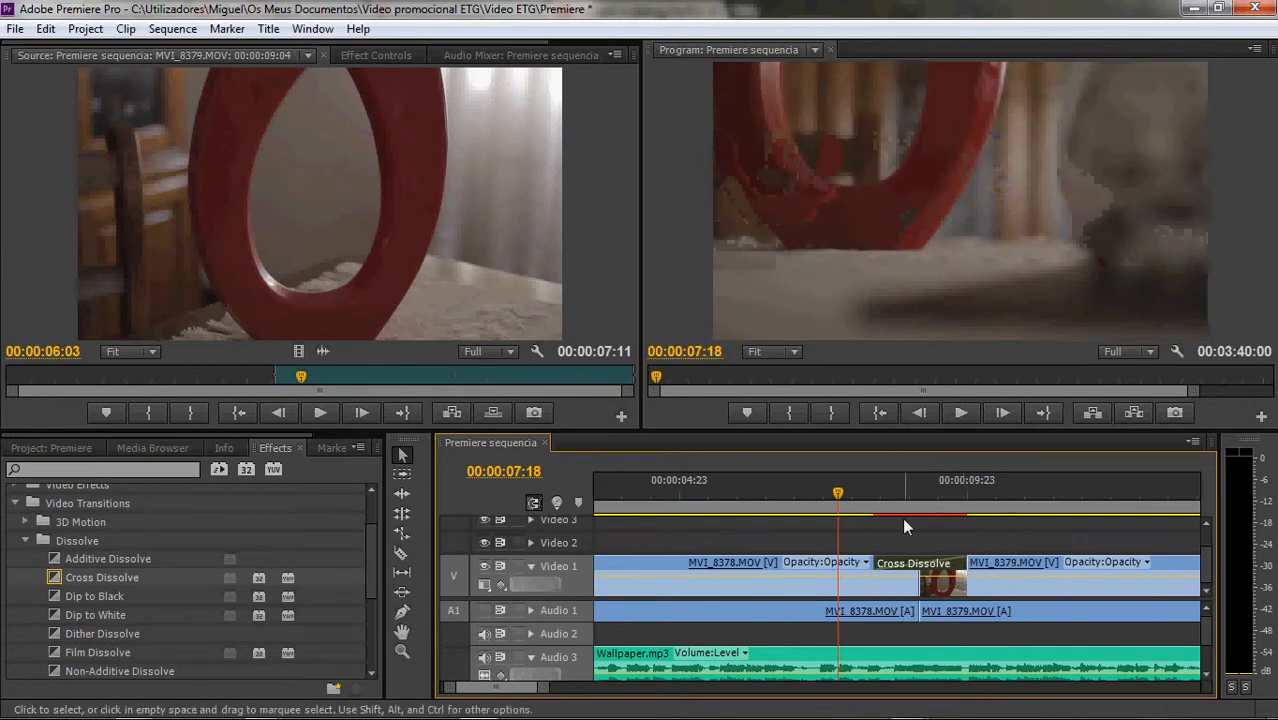
# - Play the sequence from just before the lengthened Cross Dissolve until past its end
pyautogui.moveTo(838, 494); pyautogui.dragTo(858, 494)
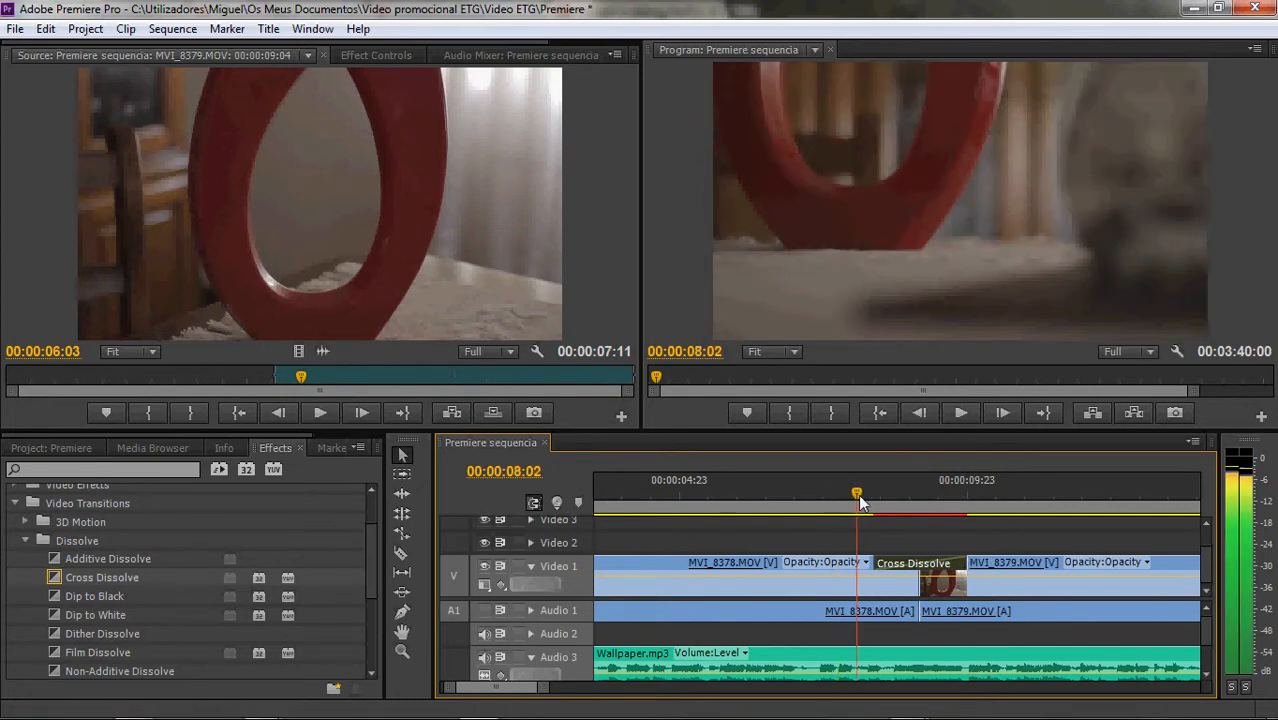
pyautogui.press('space')
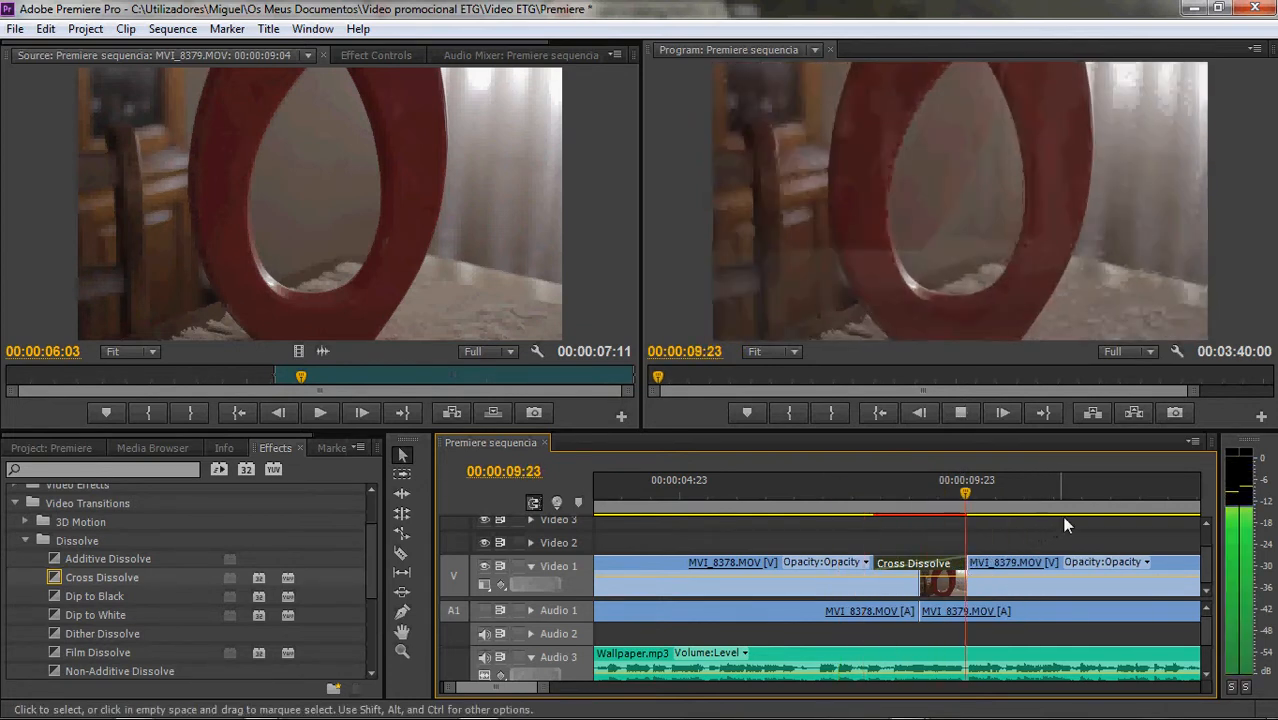
pyautogui.press('space')
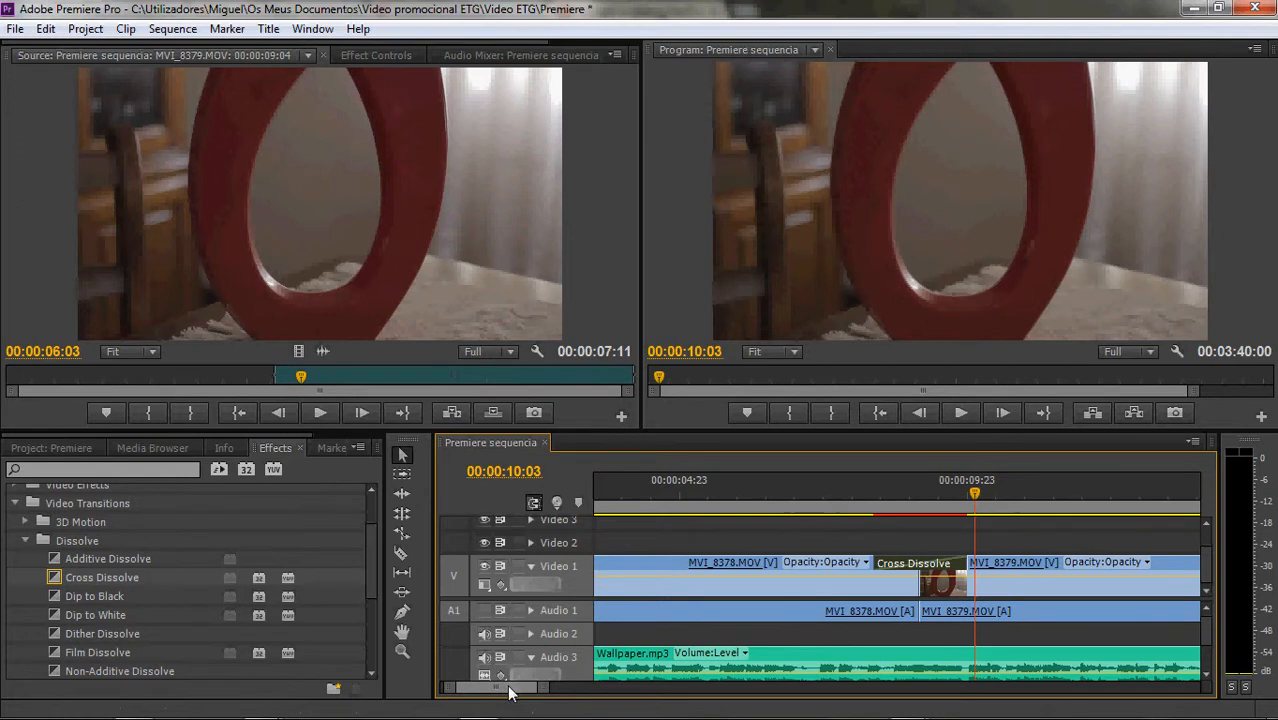
# - Apply a Dip to Black transition at the cut between MVI_8379.MOV and MVI_8380.MOV, ending at the cut
pyautogui.scroll(-5, 512, 693)
pyautogui.click(933, 495)
pyautogui.moveTo(933, 497); pyautogui.dragTo(921, 495)
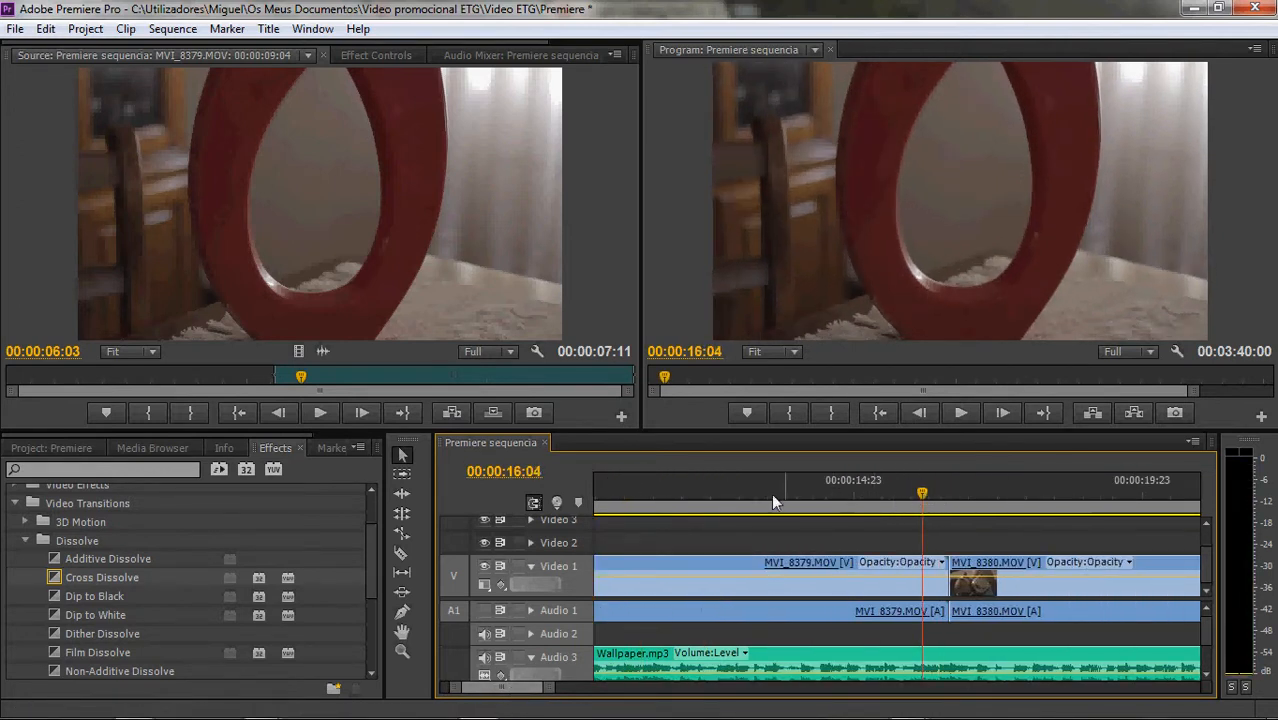
pyautogui.moveTo(371, 544); pyautogui.dragTo(374, 560)
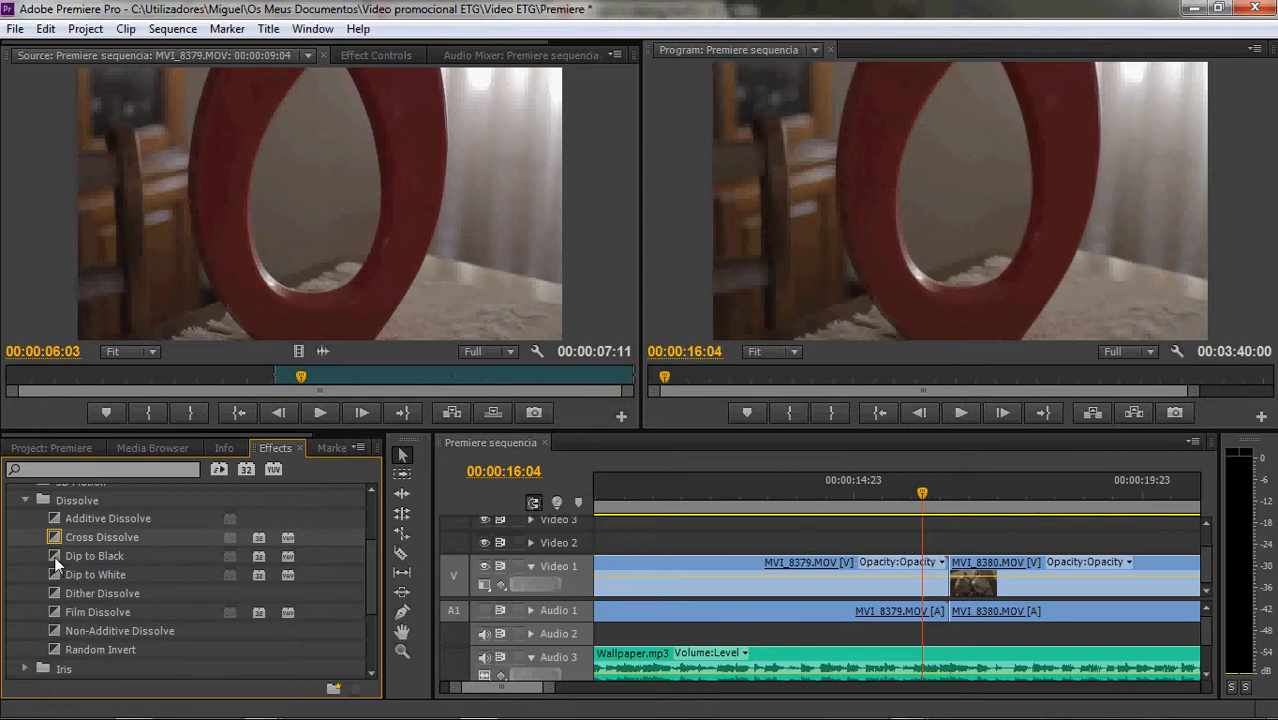
pyautogui.moveTo(127, 554); pyautogui.dragTo(956, 572)
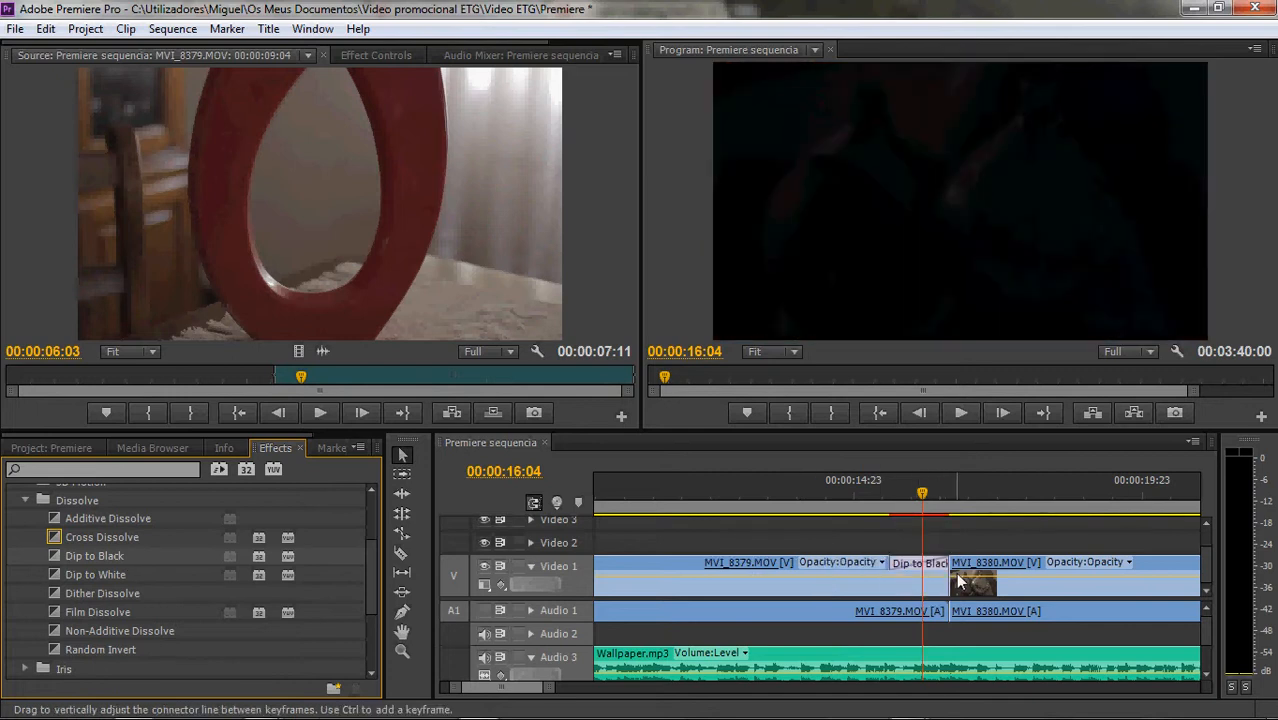
# - Play and scrub through the Dip to Black transition from just before it starts
pyautogui.click(910, 502)
pyautogui.moveTo(910, 502); pyautogui.dragTo(868, 501)
pyautogui.click(961, 425)
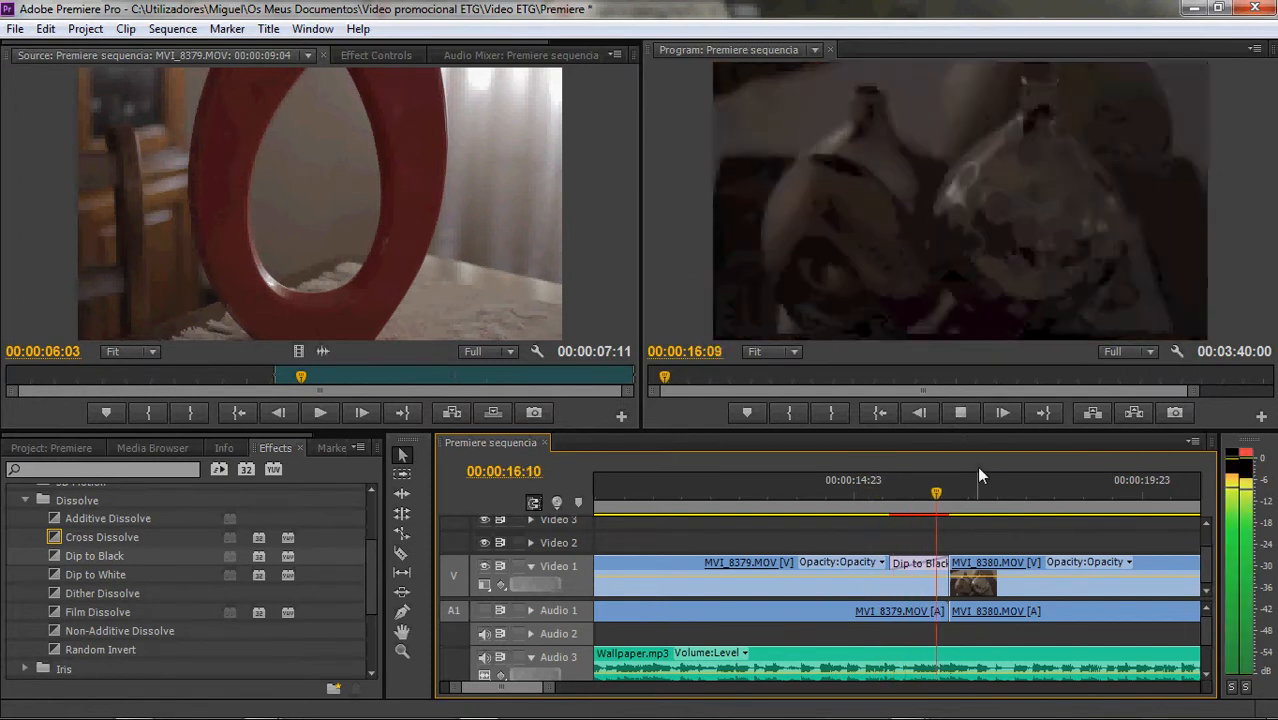
pyautogui.click(869, 504)
pyautogui.moveTo(869, 504); pyautogui.dragTo(984, 508)
# - Apply the Displace transition from Special Effect at the end of MVI_8380.MOV, where it meets MVI_8381.MOV
pyautogui.scroll(-3, 508, 688)
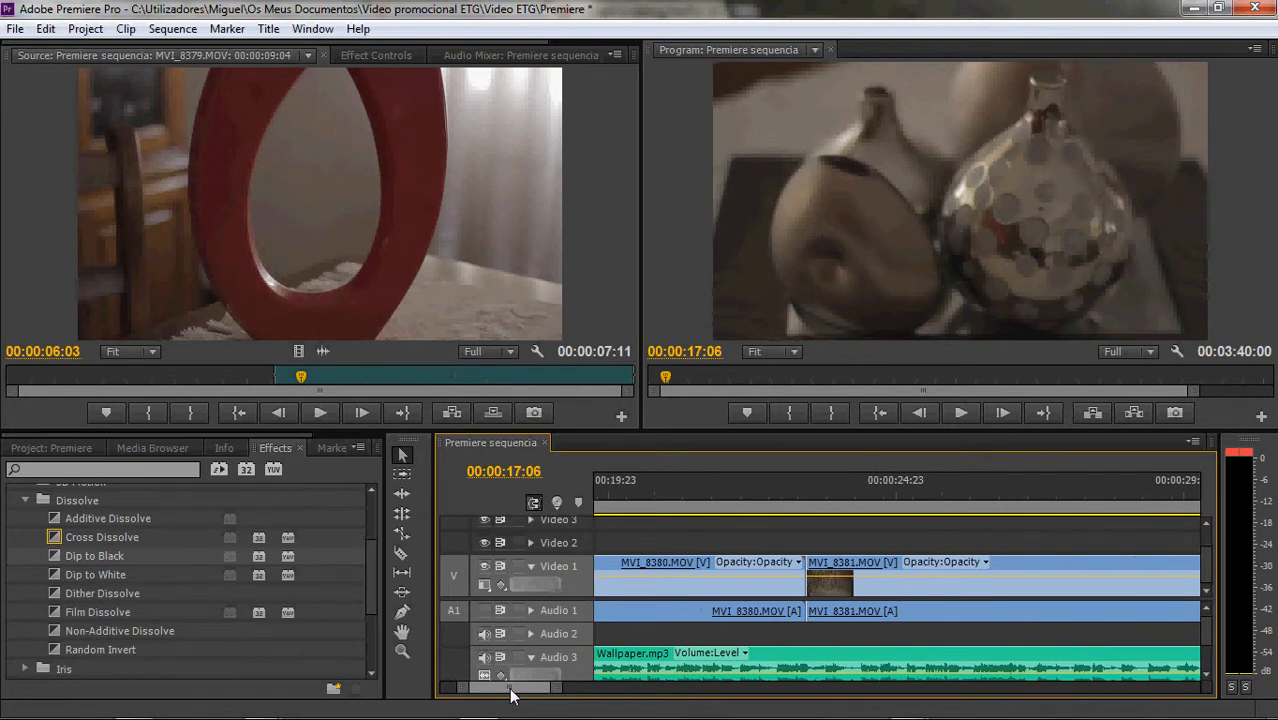
pyautogui.scroll(3, 508, 690)
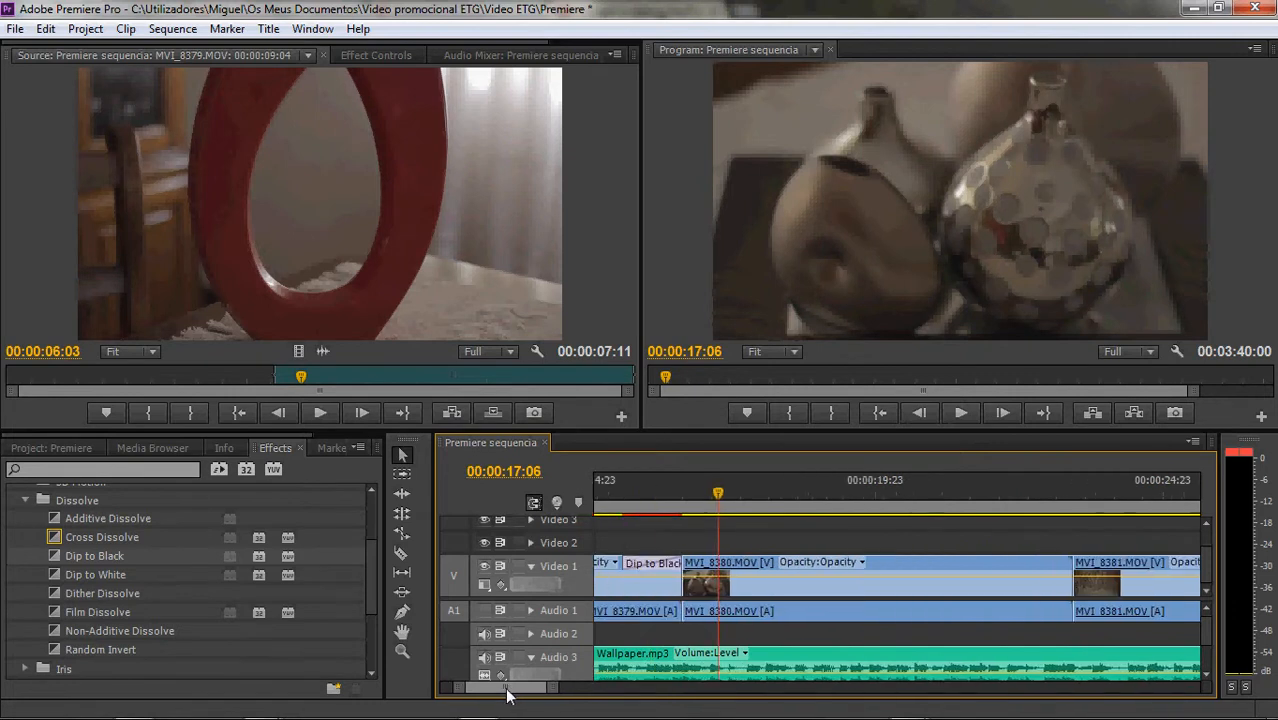
pyautogui.click(1039, 490)
pyautogui.click(25, 500)
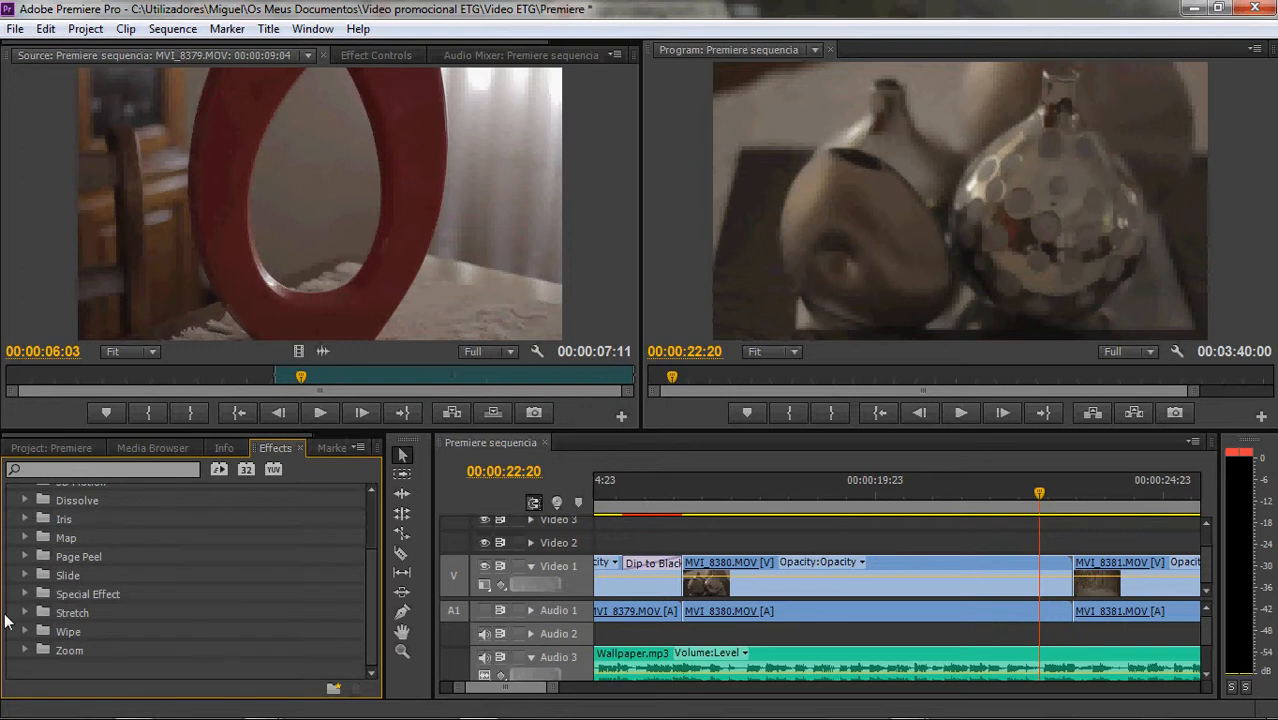
pyautogui.click(24, 594)
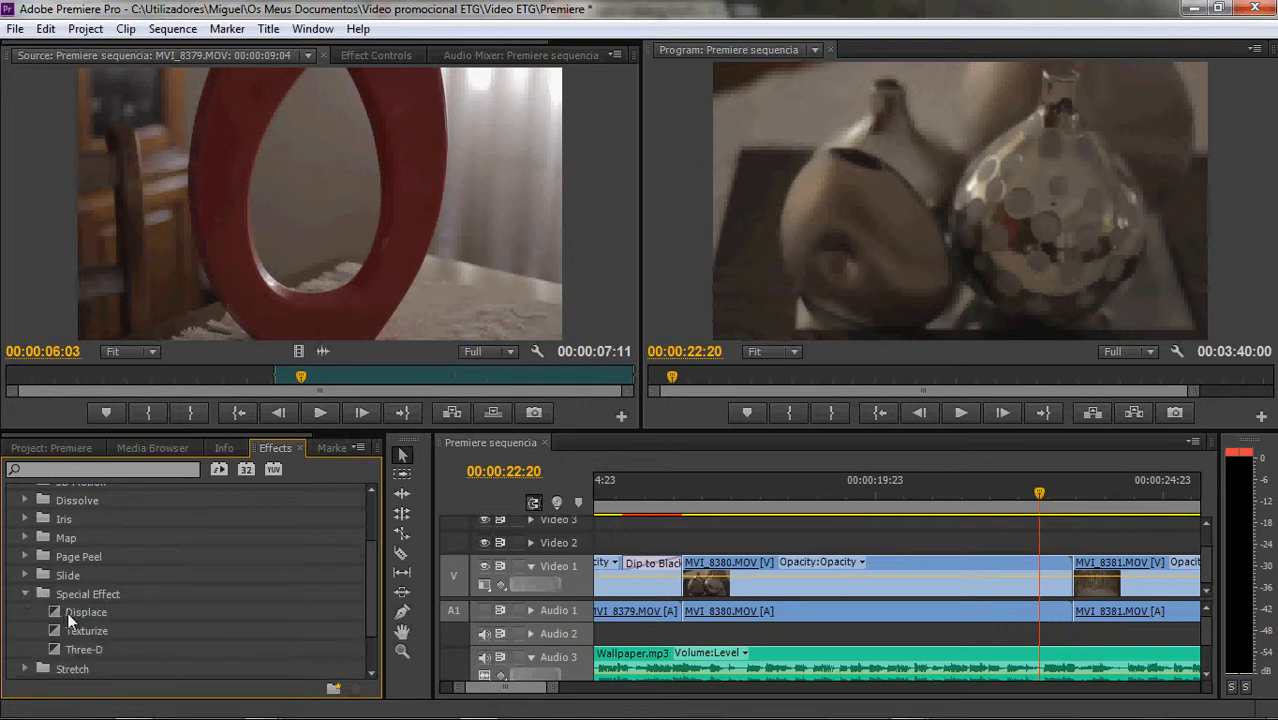
pyautogui.moveTo(54, 612); pyautogui.dragTo(635, 618)
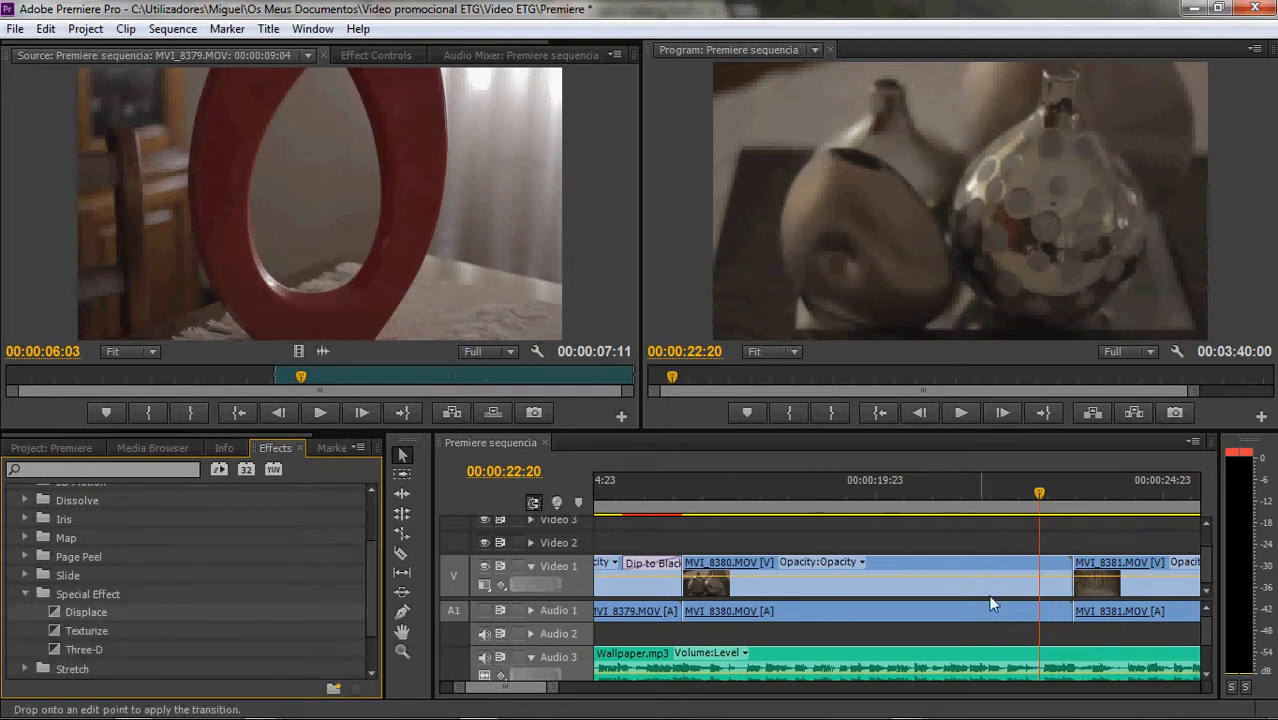
pyautogui.moveTo(1068, 588); pyautogui.dragTo(1070, 575)
# - Play and scrub through the Displace transition between MVI_8380.MOV and MVI_8381.MOV
pyautogui.moveTo(1055, 497); pyautogui.dragTo(1014, 513)
pyautogui.press('space')
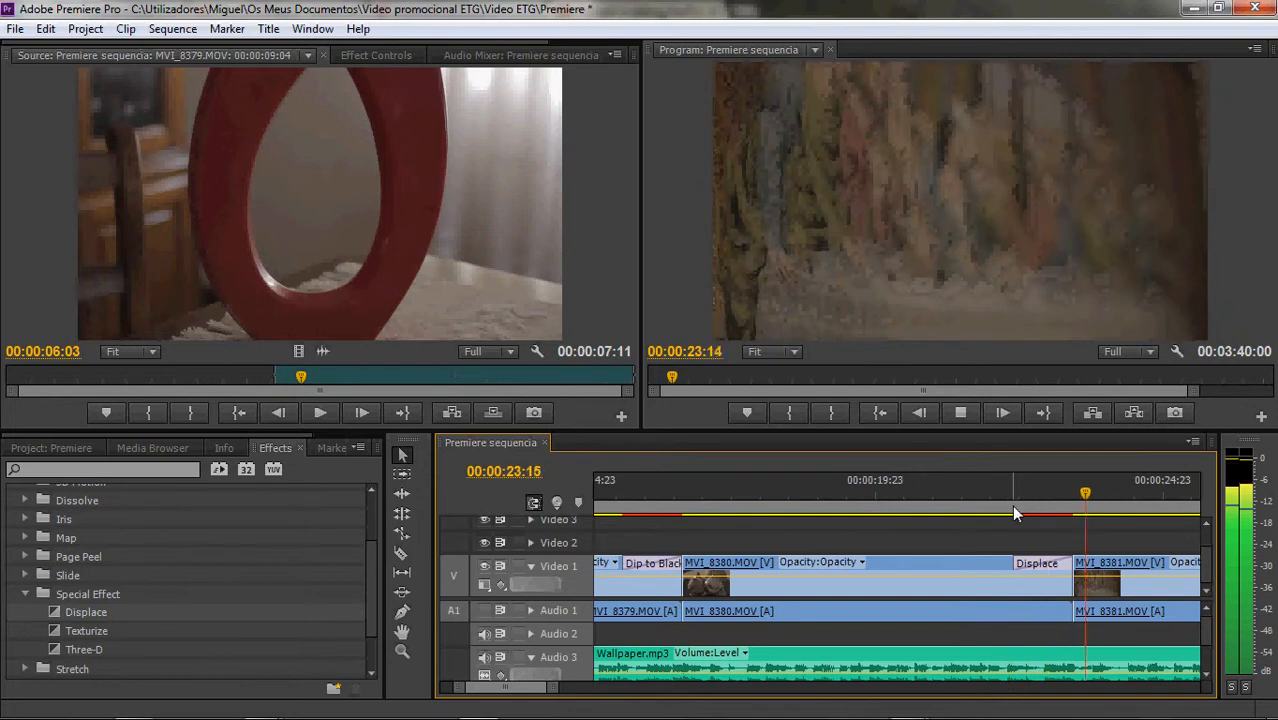
pyautogui.moveTo(1021, 494); pyautogui.dragTo(958, 504)
pyautogui.press('space')
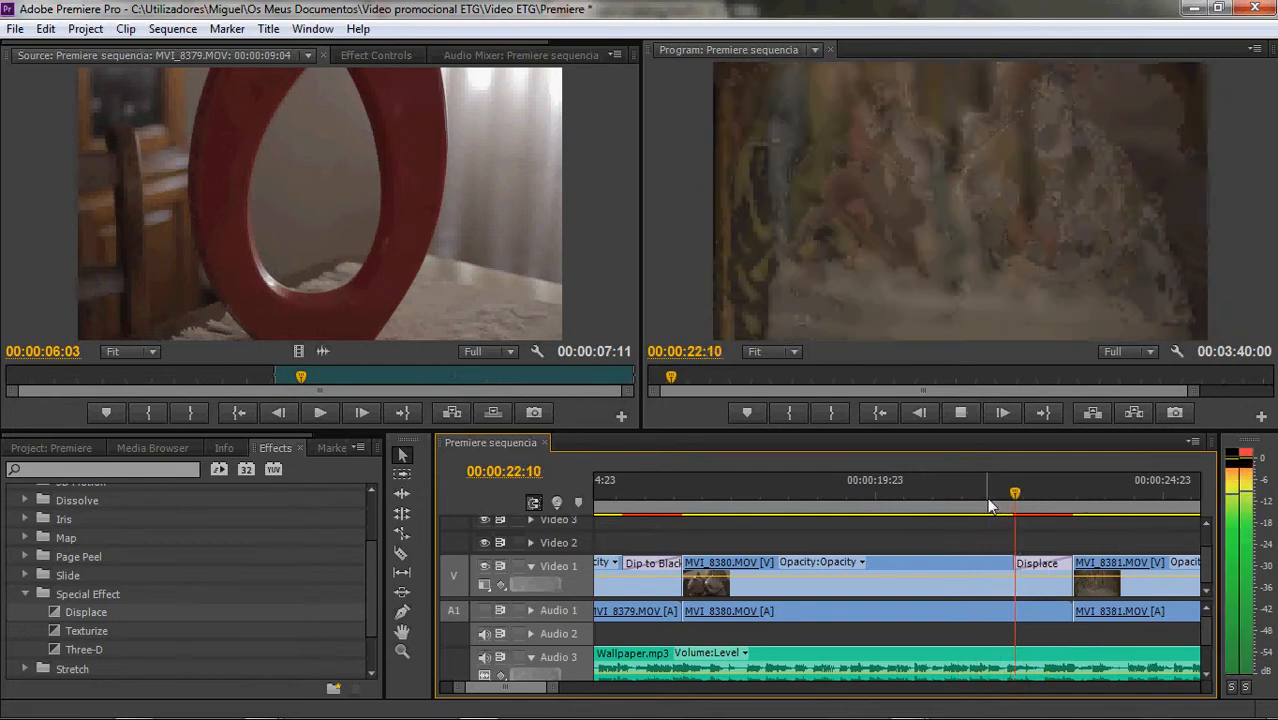
pyautogui.click(1018, 497)
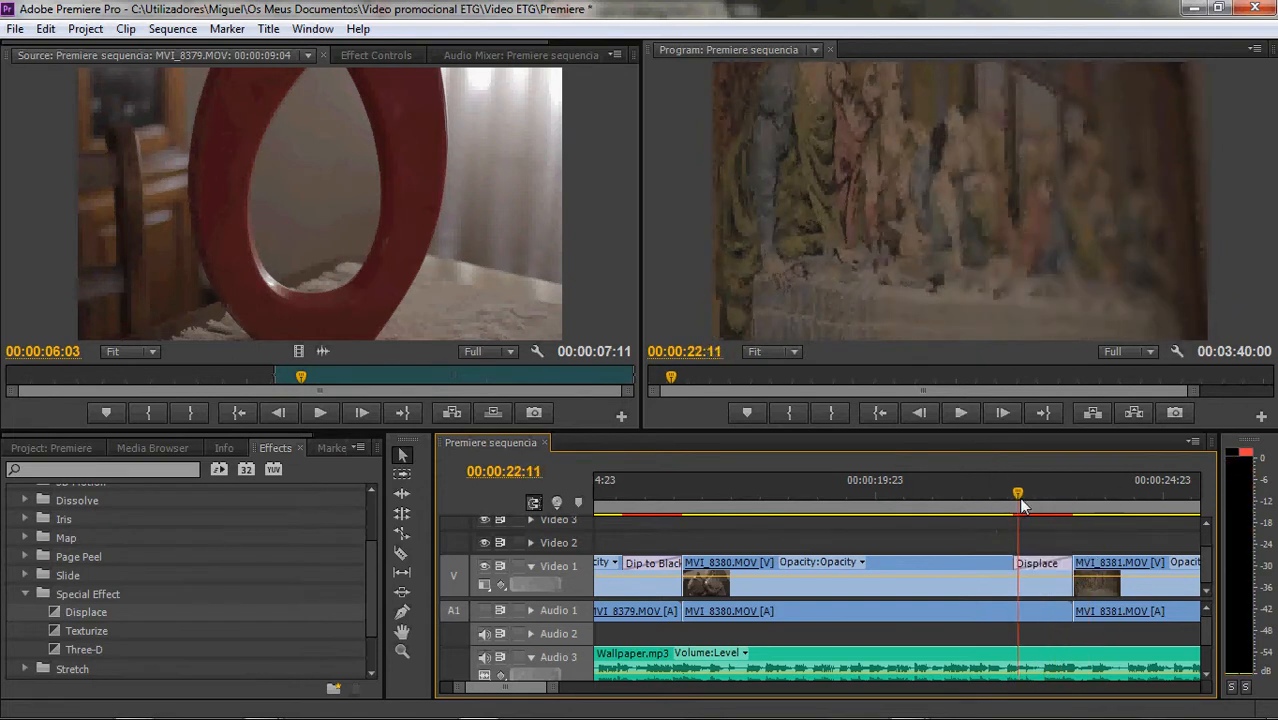
pyautogui.moveTo(1021, 499); pyautogui.dragTo(1008, 499)
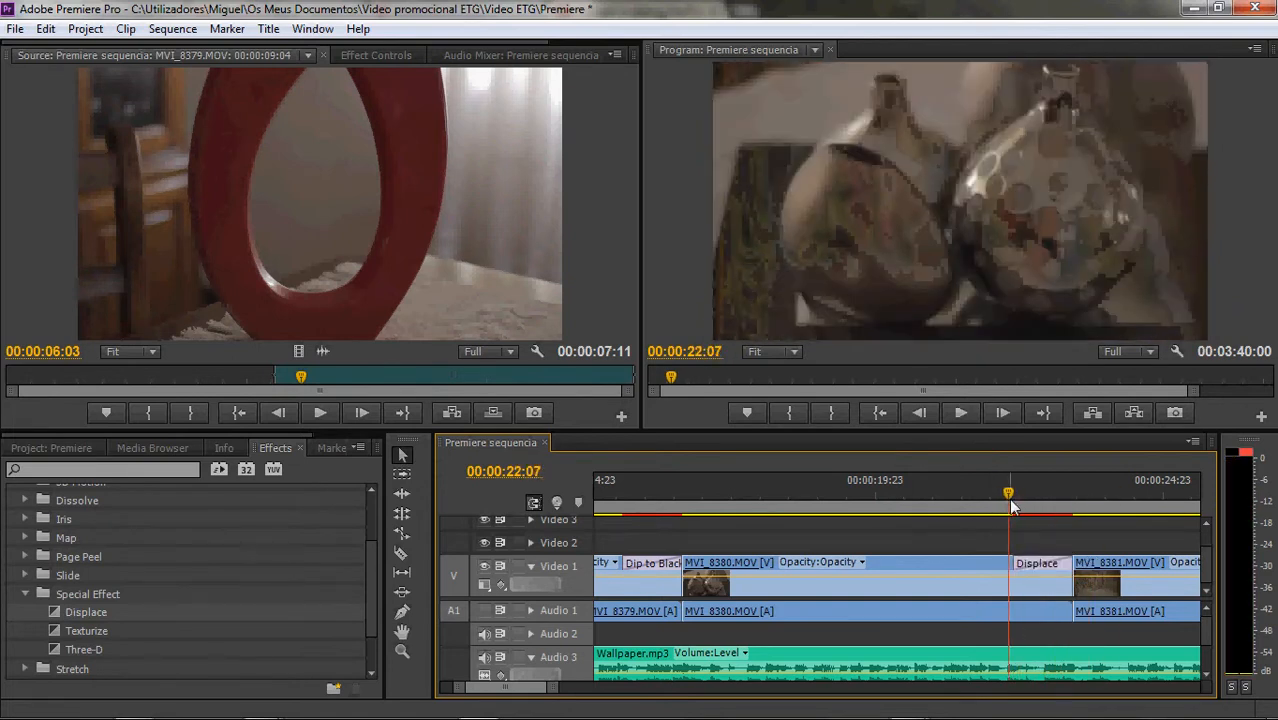
# - Select the Displace transition on the timeline and examine its duration, alignment and start/end settings in Effect Controls
pyautogui.click(1039, 562)
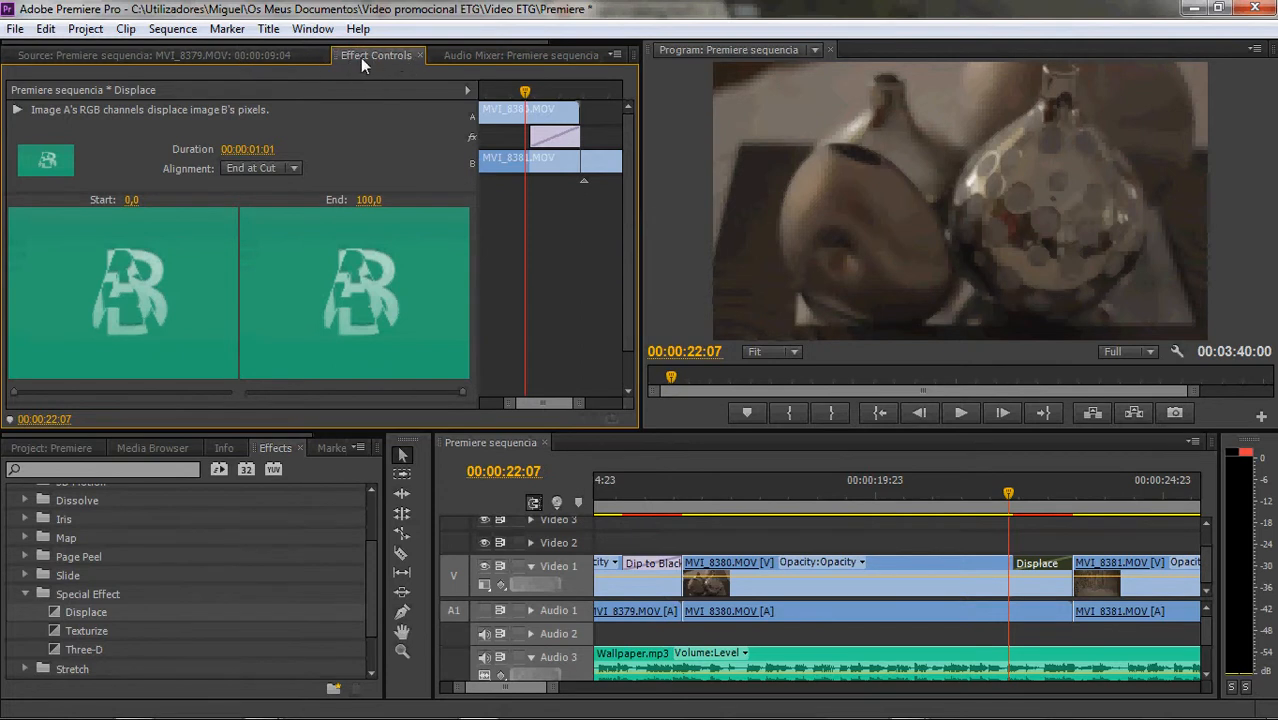
pyautogui.scroll(-2, 632, 181)
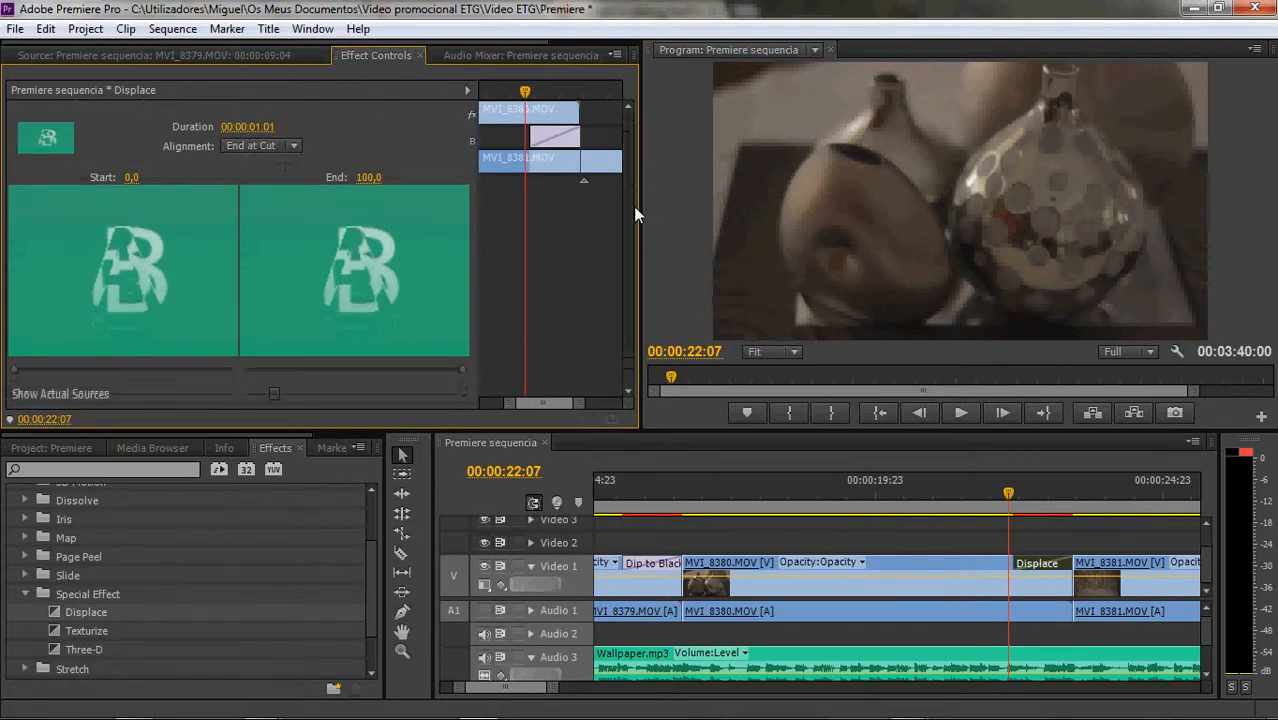
pyautogui.scroll(1, 639, 223)
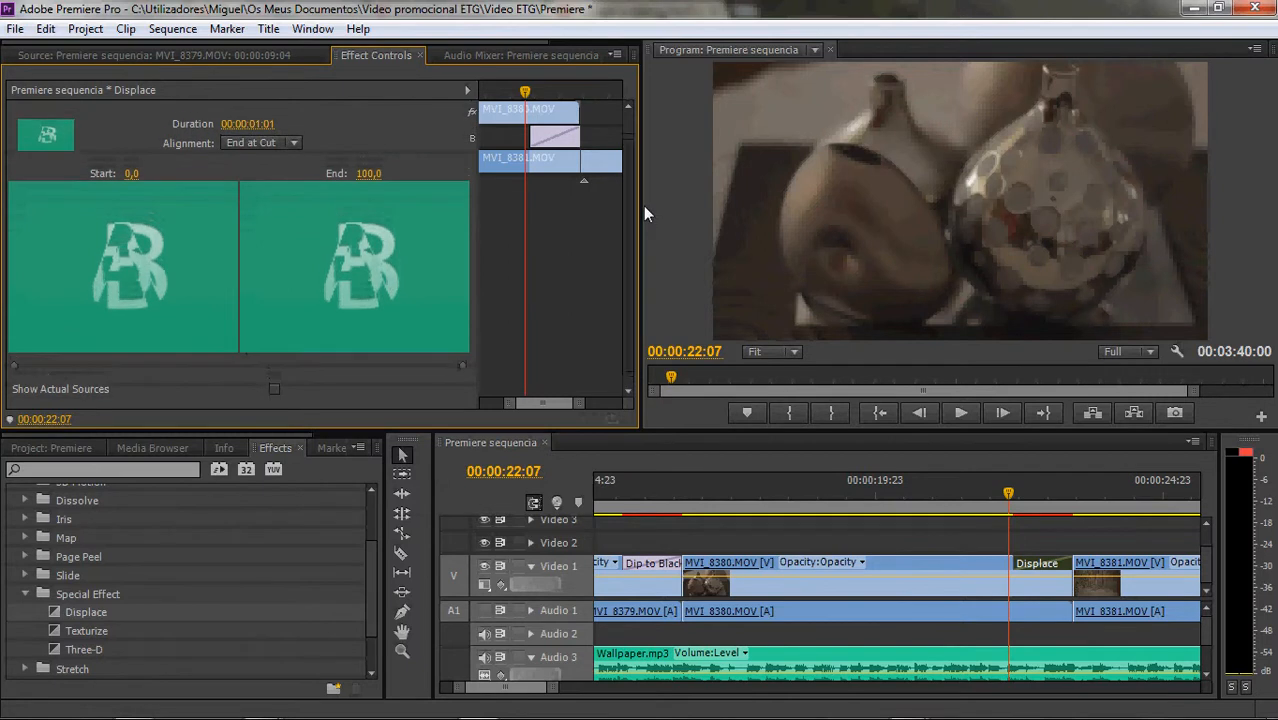
pyautogui.scroll(-1, 650, 203)
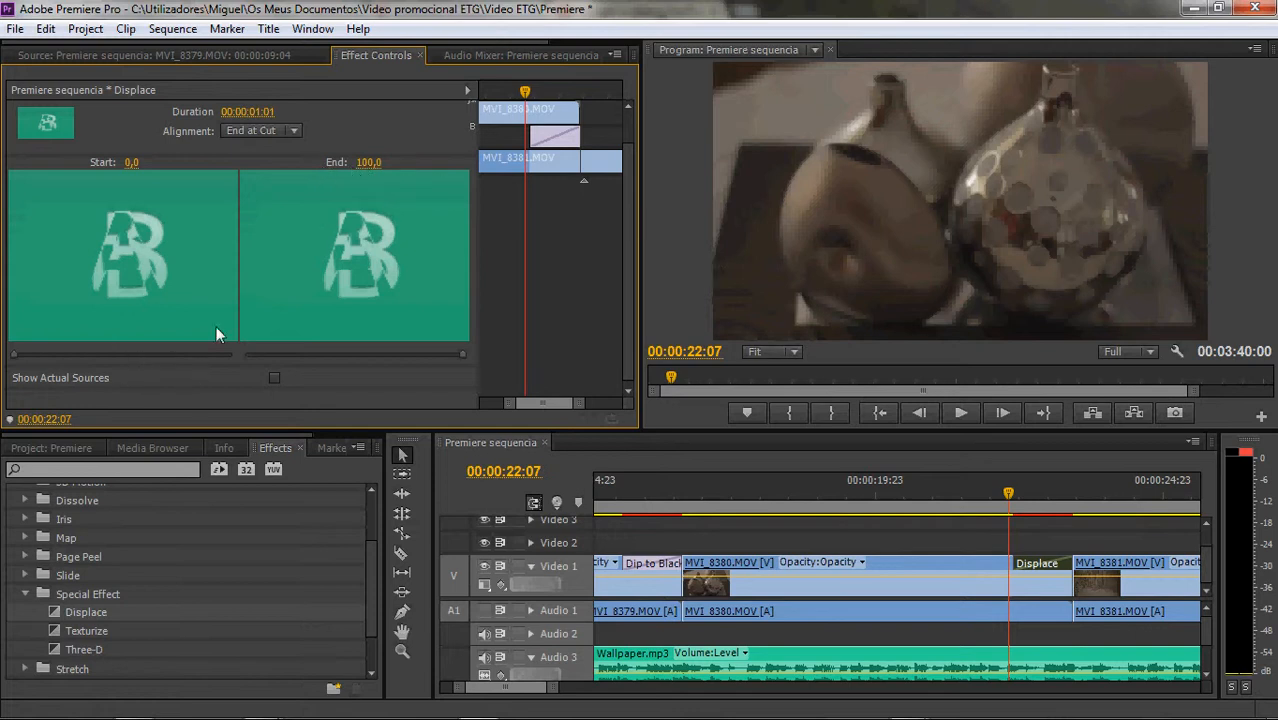
# - Scrub back over the end of MVI_8380.MOV and delete the Displace transition where it meets MVI_8381.MOV
pyautogui.moveTo(1009, 492)
pyautogui.mouseDown()
pyautogui.moveTo(1106, 505)
pyautogui.moveTo(996, 500)
pyautogui.mouseUp()
pyautogui.moveTo(1025, 492); pyautogui.dragTo(952, 484)
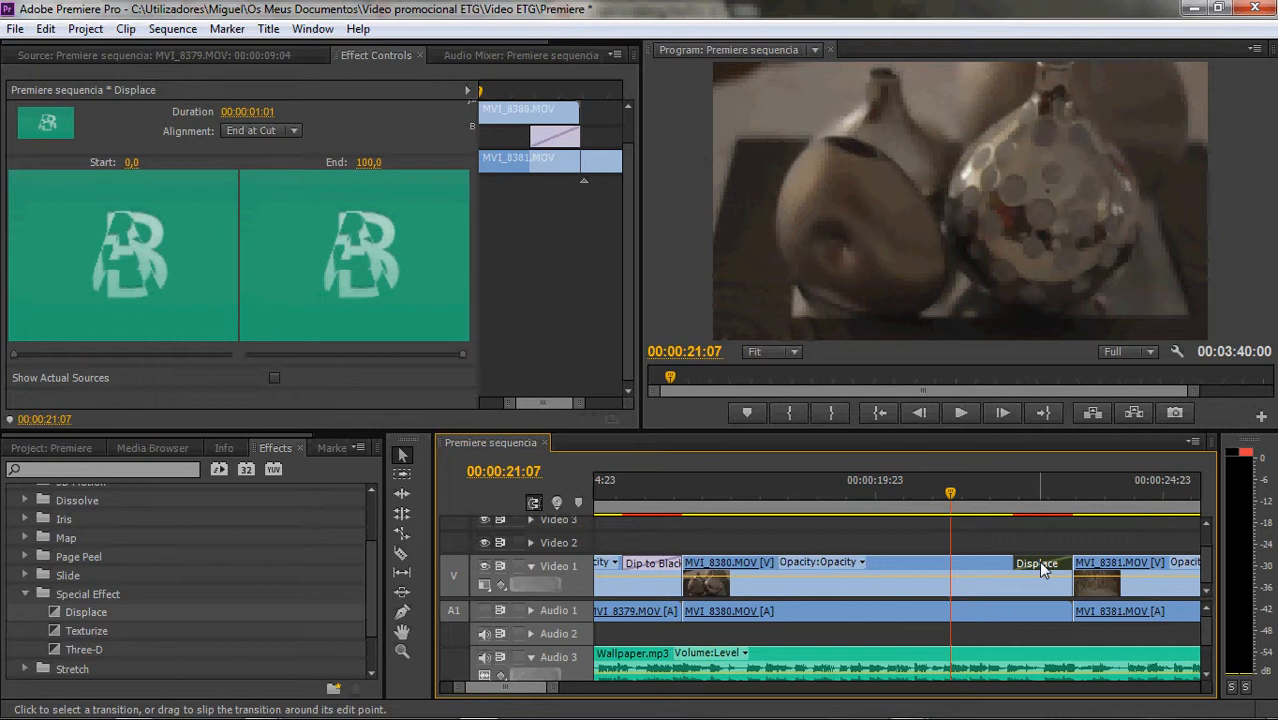
pyautogui.press('Delete')
# - Apply the Texturize transition at the end of MVI_8380.MOV, where it meets MVI_8381.MOV, and play through it
pyautogui.moveTo(68, 621); pyautogui.dragTo(926, 588)
pyautogui.moveTo(1047, 575); pyautogui.dragTo(1075, 566)
pyautogui.click(989, 495)
pyautogui.moveTo(998, 497); pyautogui.dragTo(1017, 497)
pyautogui.press('space')
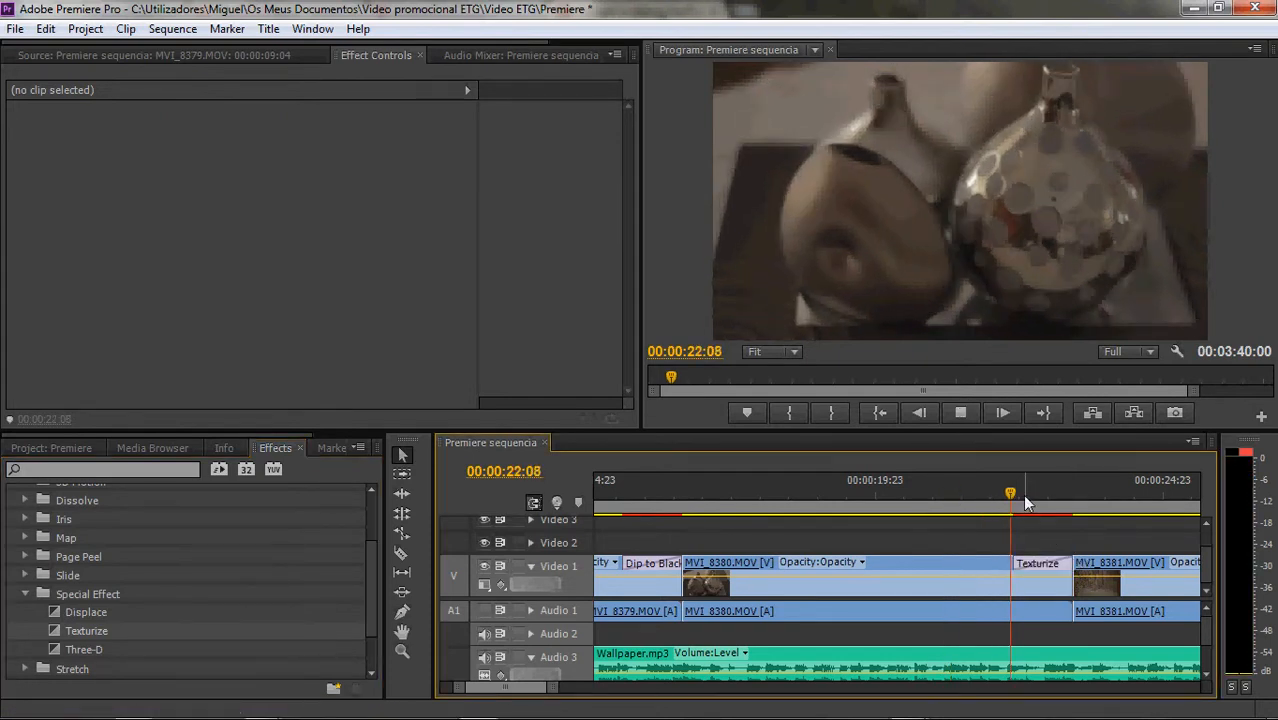
# - Scrub back through the Texturize transition and delete it from the end of MVI_8380.MOV
pyautogui.moveTo(1067, 501); pyautogui.dragTo(987, 517)
pyautogui.click(1035, 572)
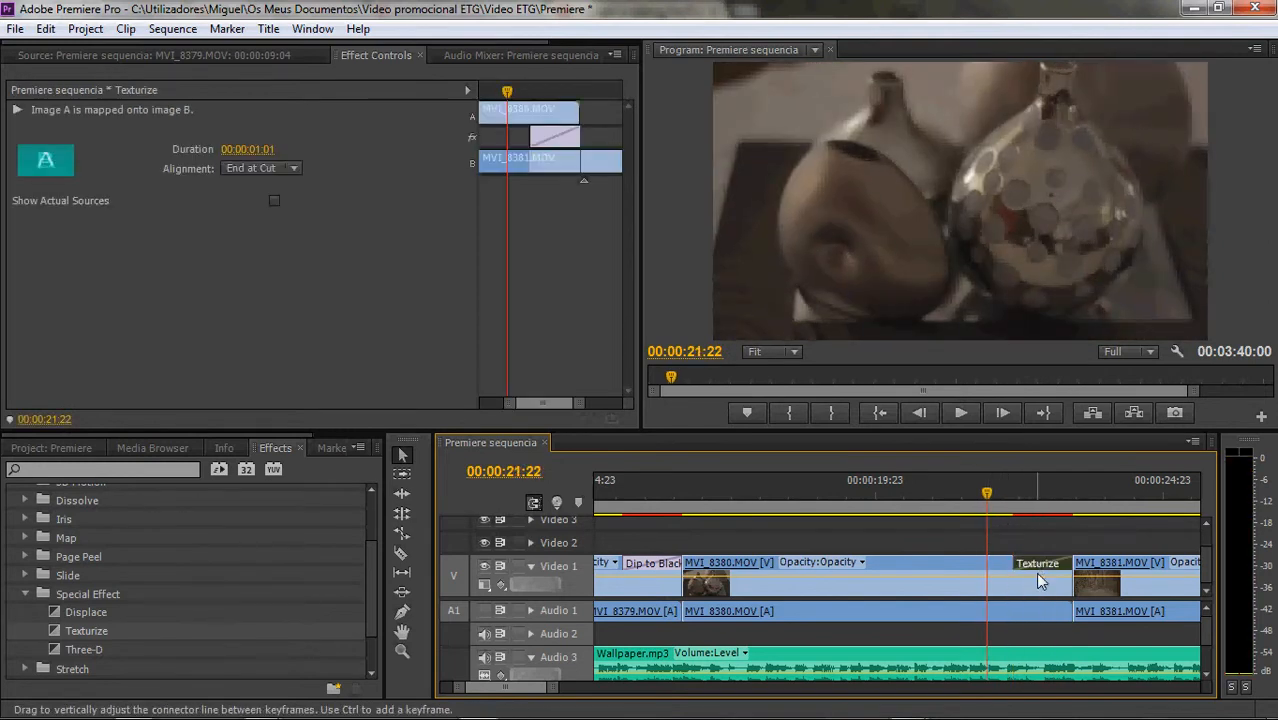
pyautogui.press('Delete')
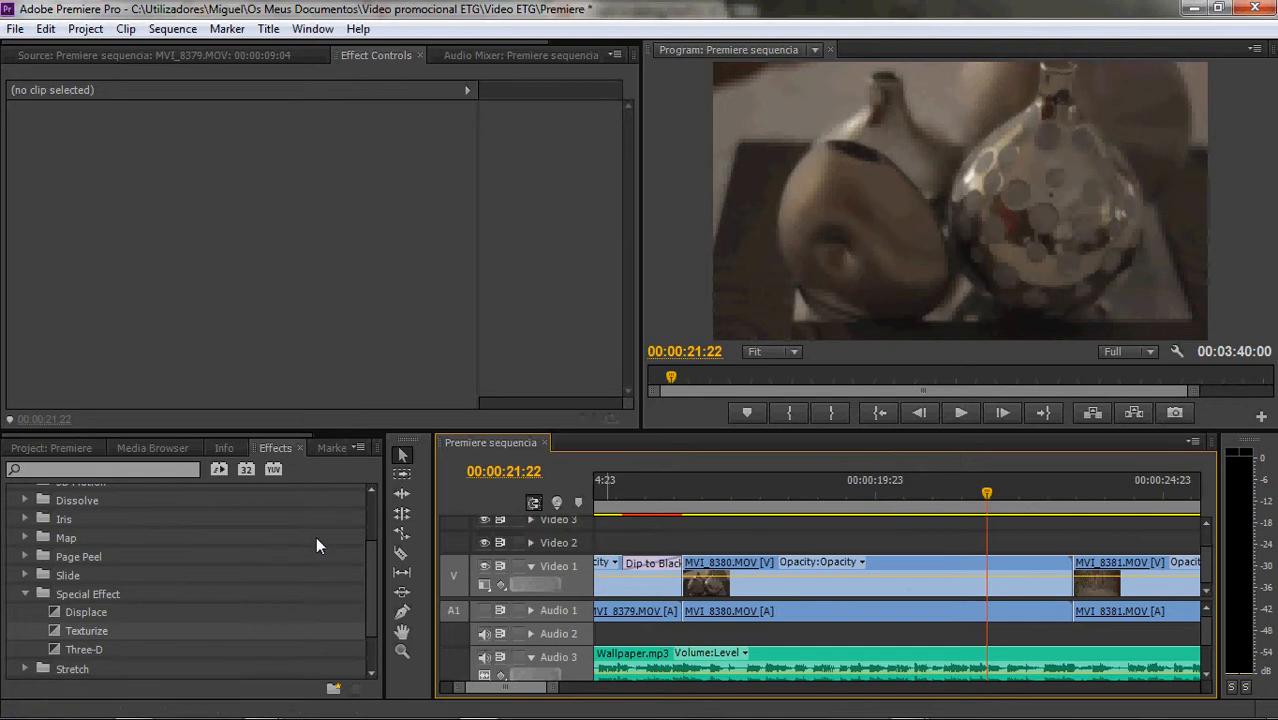
# - Apply the Three-D transition at the end of MVI_8380.MOV and preview it from just before it starts
pyautogui.moveTo(60, 647); pyautogui.dragTo(1065, 568)
pyautogui.moveTo(988, 508)
pyautogui.mouseDown()
pyautogui.moveTo(1067, 495)
pyautogui.moveTo(977, 495)
pyautogui.mouseUp()
pyautogui.press('space')
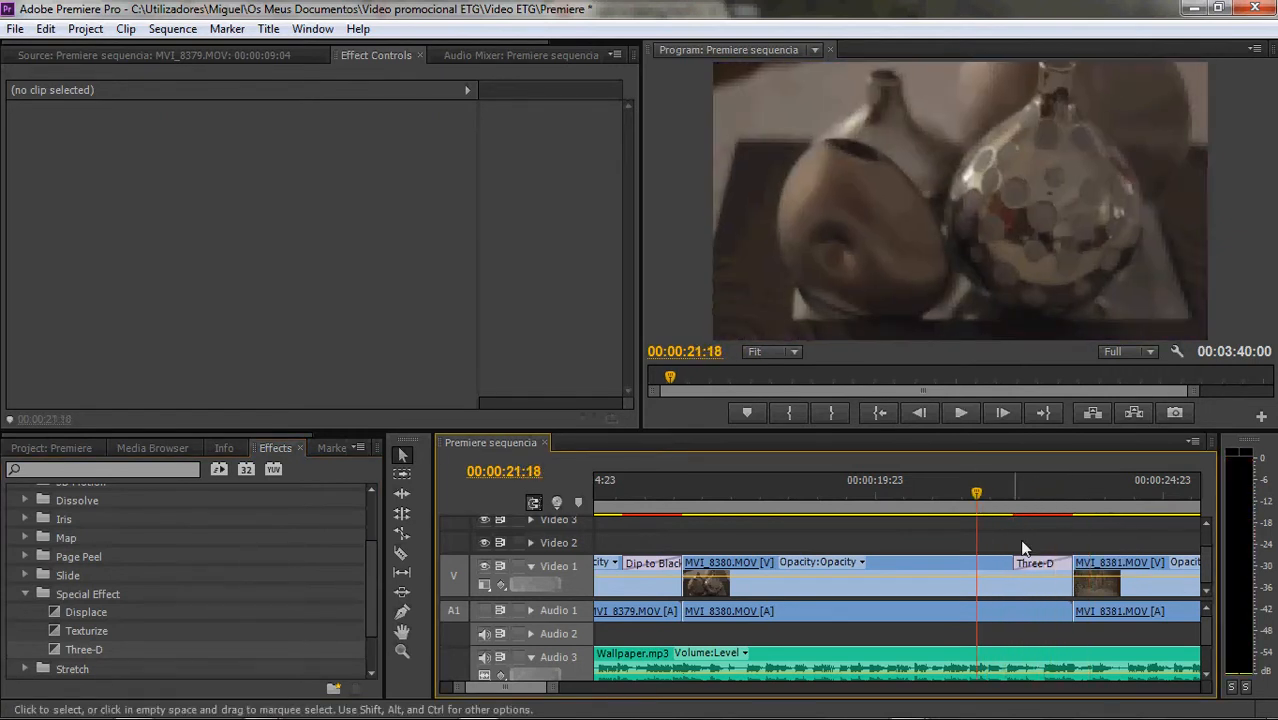
# - Replace the Three-D transition at the end of MVI_8380.MOV with Cross Stretch from the Stretch group
pyautogui.click(1040, 565)
pyautogui.press('Delete')
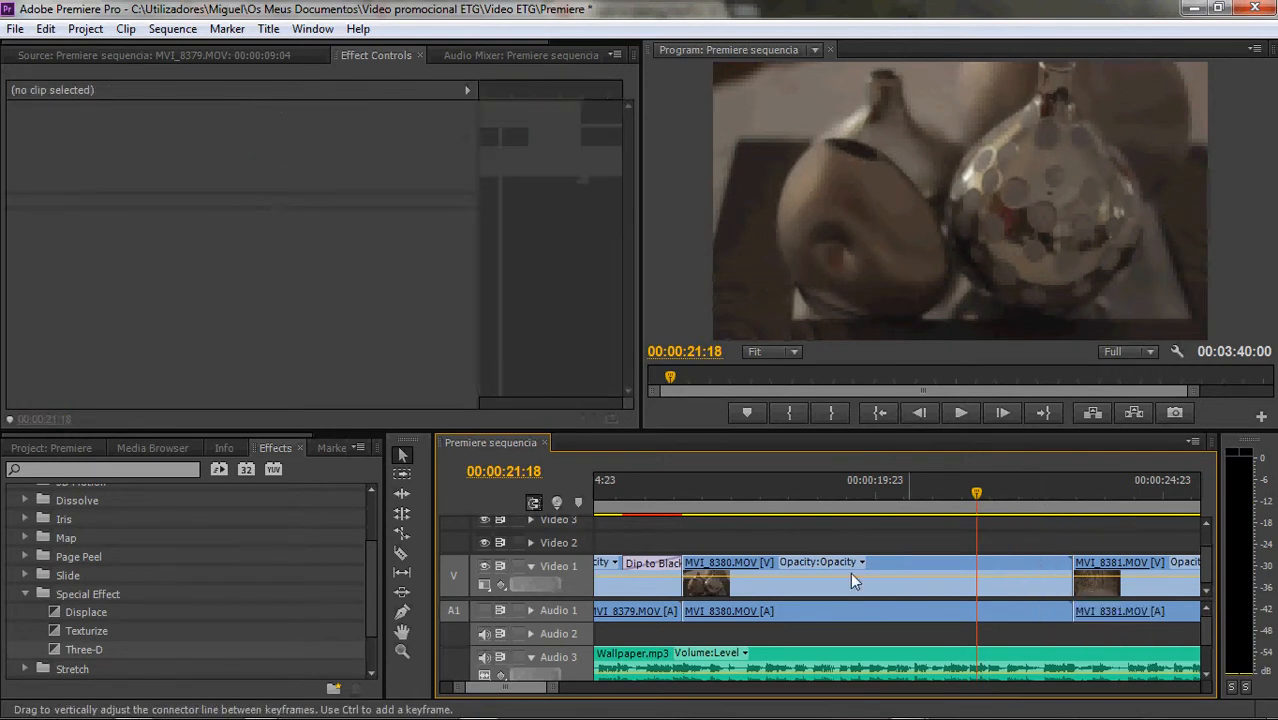
pyautogui.click(20, 595)
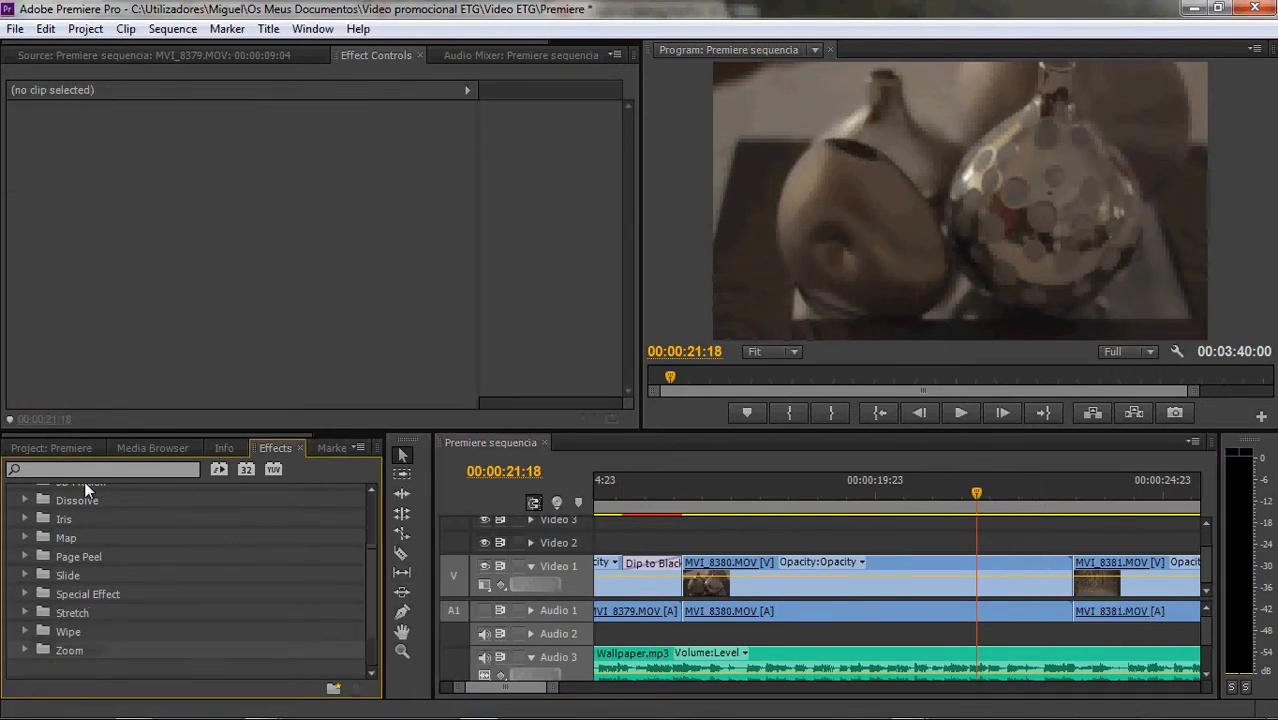
pyautogui.click(24, 612)
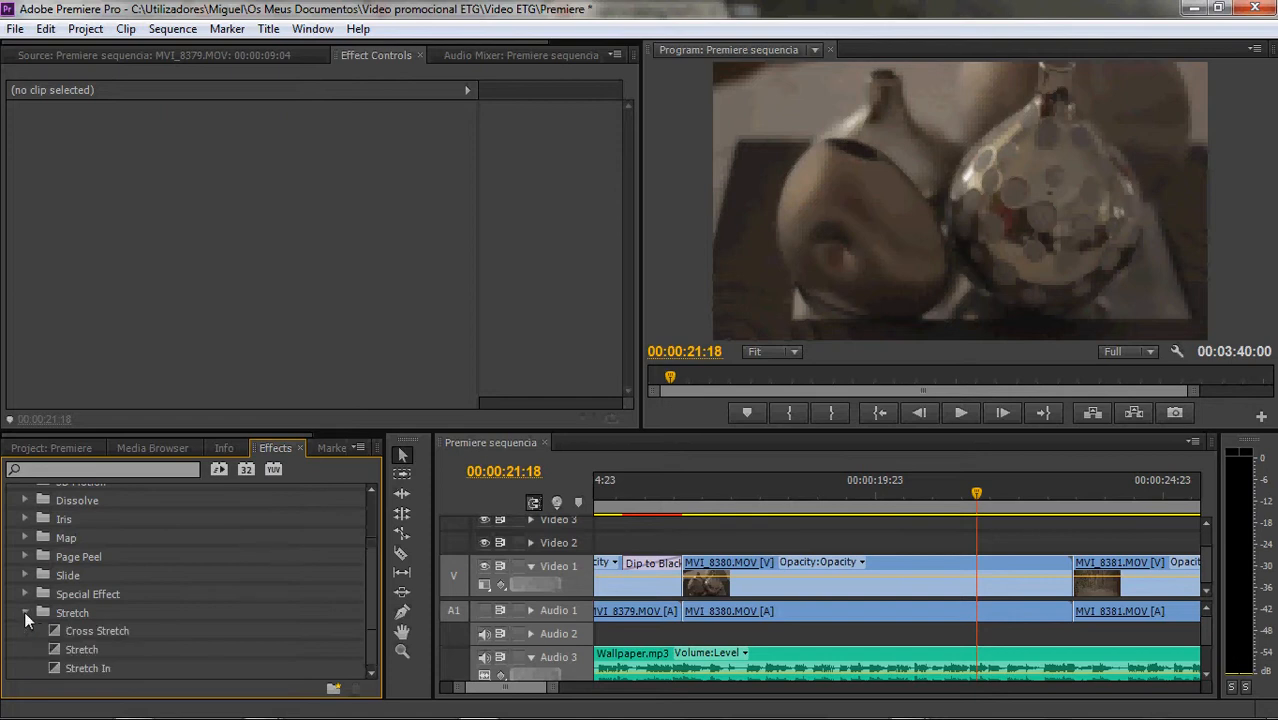
pyautogui.moveTo(60, 625); pyautogui.dragTo(1085, 573)
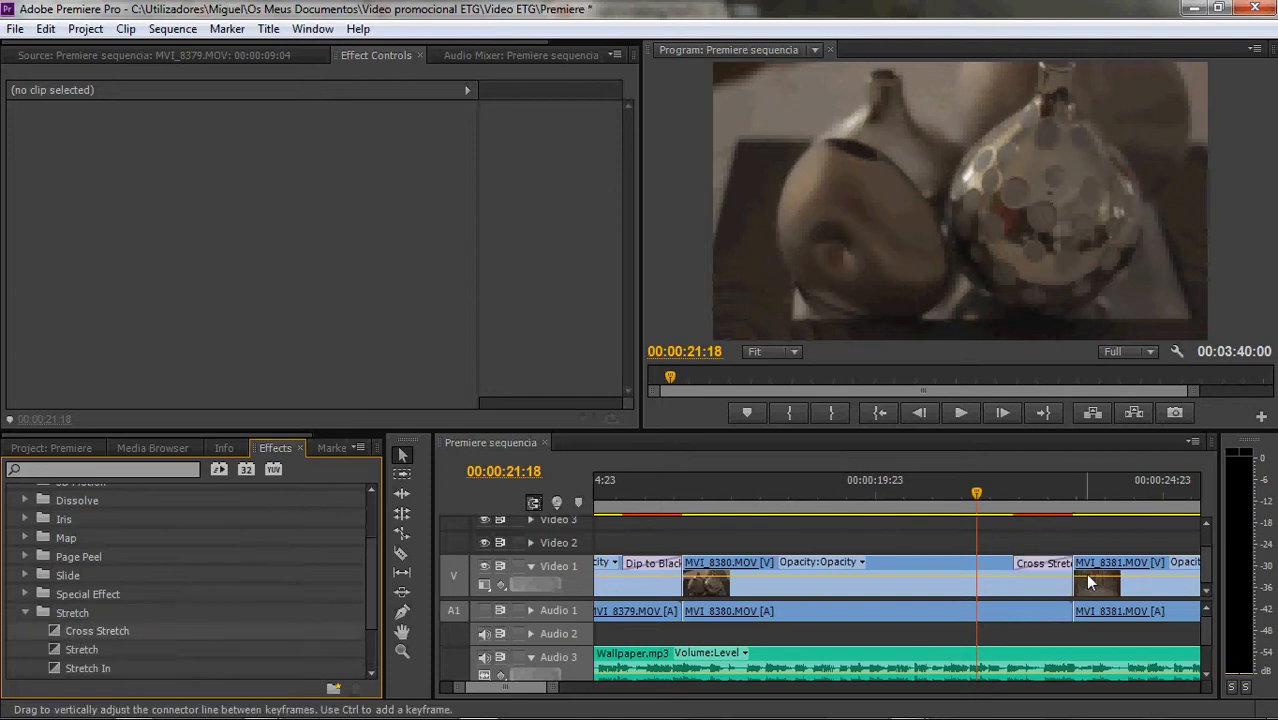
# - Play and scrub the sequence from before the Cross Stretch transition into MVI_8381.MOV
pyautogui.moveTo(986, 508); pyautogui.dragTo(872, 505)
pyautogui.moveTo(507, 690); pyautogui.dragTo(513, 686)
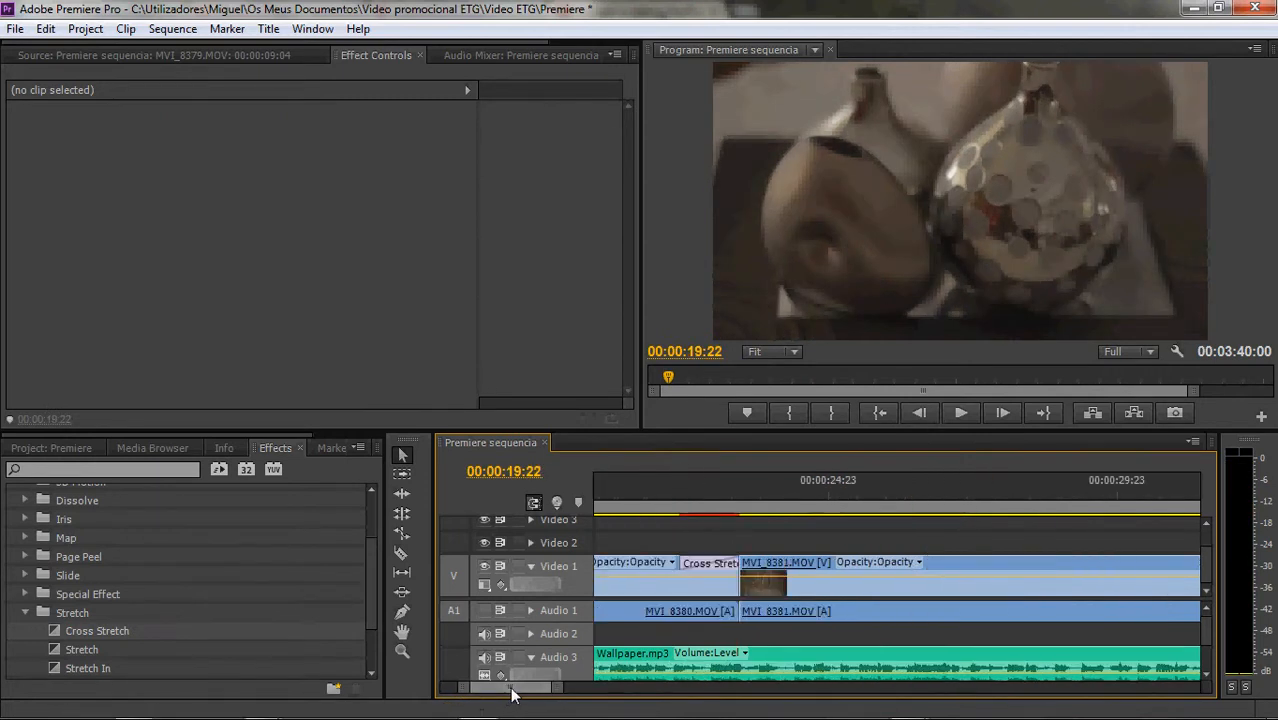
pyautogui.click(880, 497)
pyautogui.moveTo(879, 495); pyautogui.dragTo(961, 516)
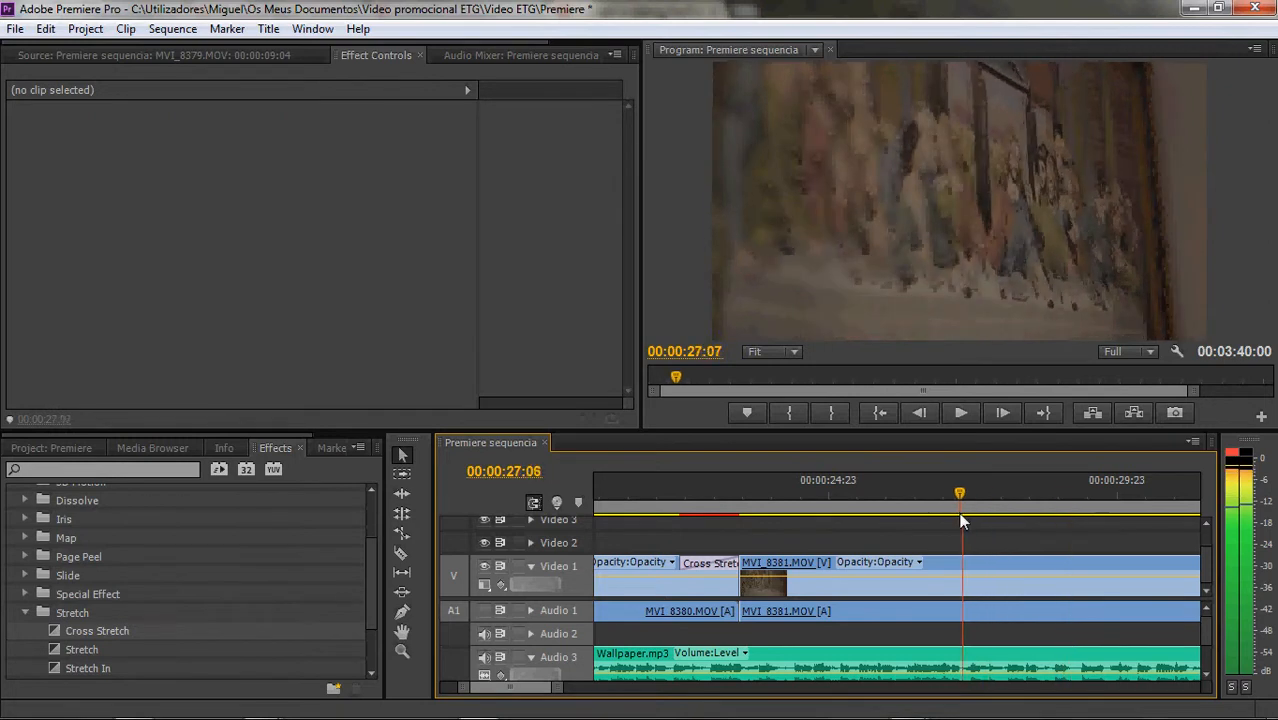
# - Apply the Levels video effect from the Adjust group to the MVI_8386.MOV clip
pyautogui.moveTo(508, 687); pyautogui.dragTo(522, 690)
pyautogui.moveTo(797, 512); pyautogui.dragTo(898, 505)
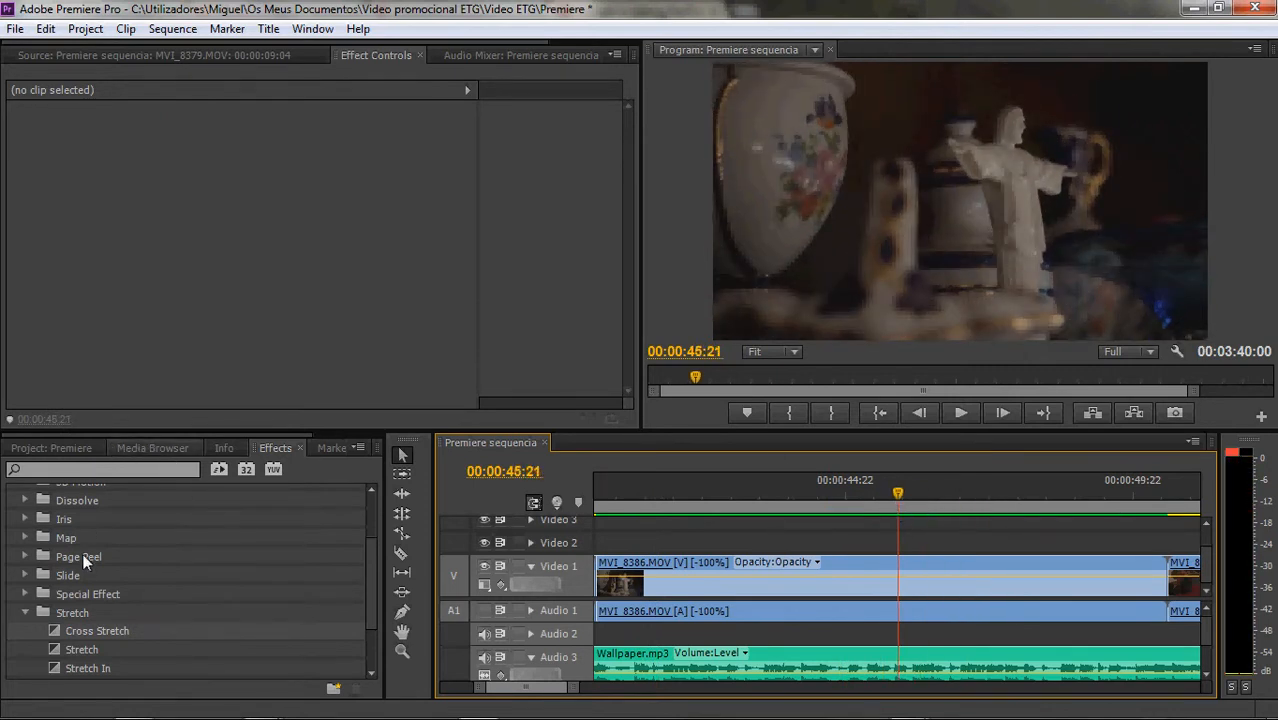
pyautogui.click(25, 612)
pyautogui.moveTo(373, 551); pyautogui.dragTo(367, 505)
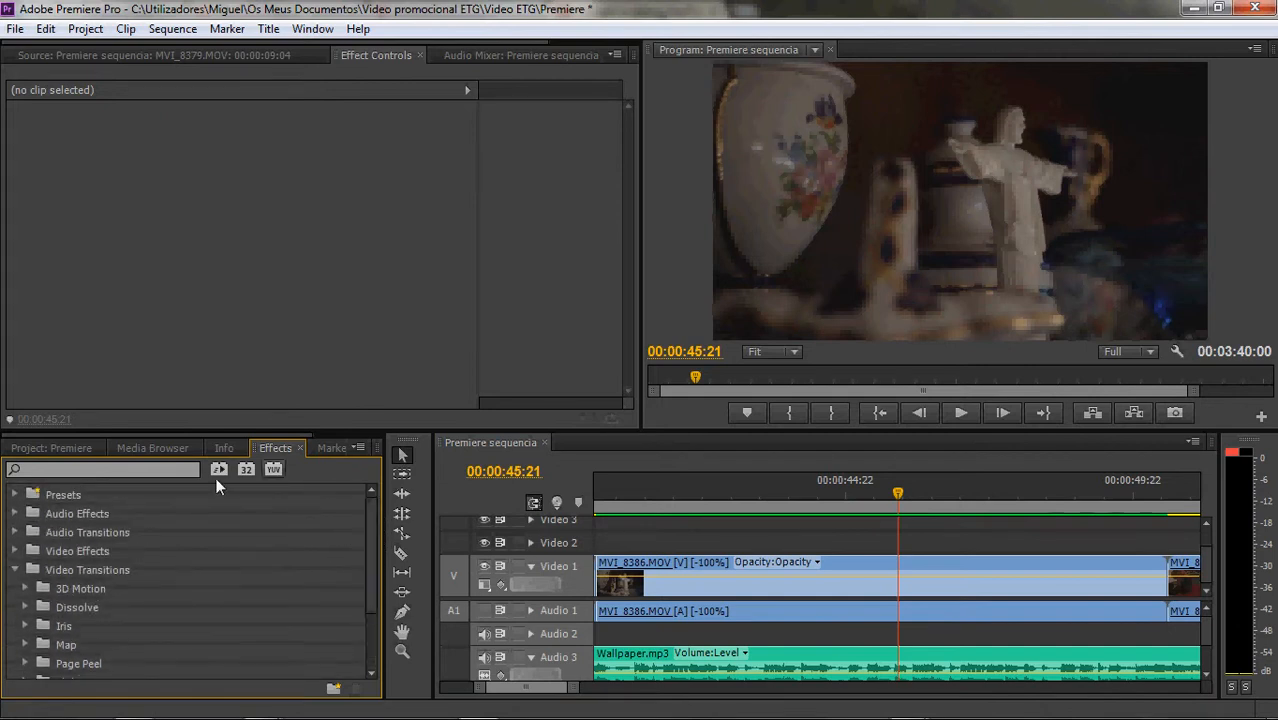
pyautogui.click(14, 569)
pyautogui.click(14, 551)
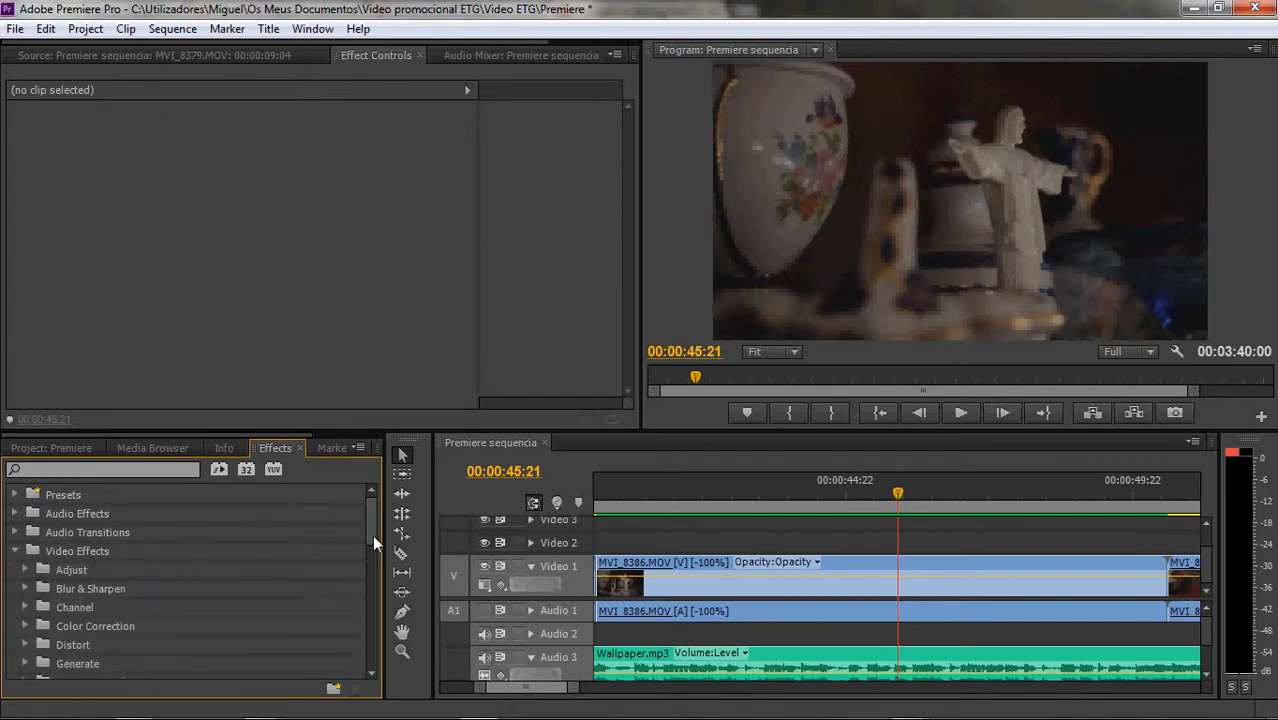
pyautogui.moveTo(368, 532); pyautogui.dragTo(377, 547)
pyautogui.click(23, 514)
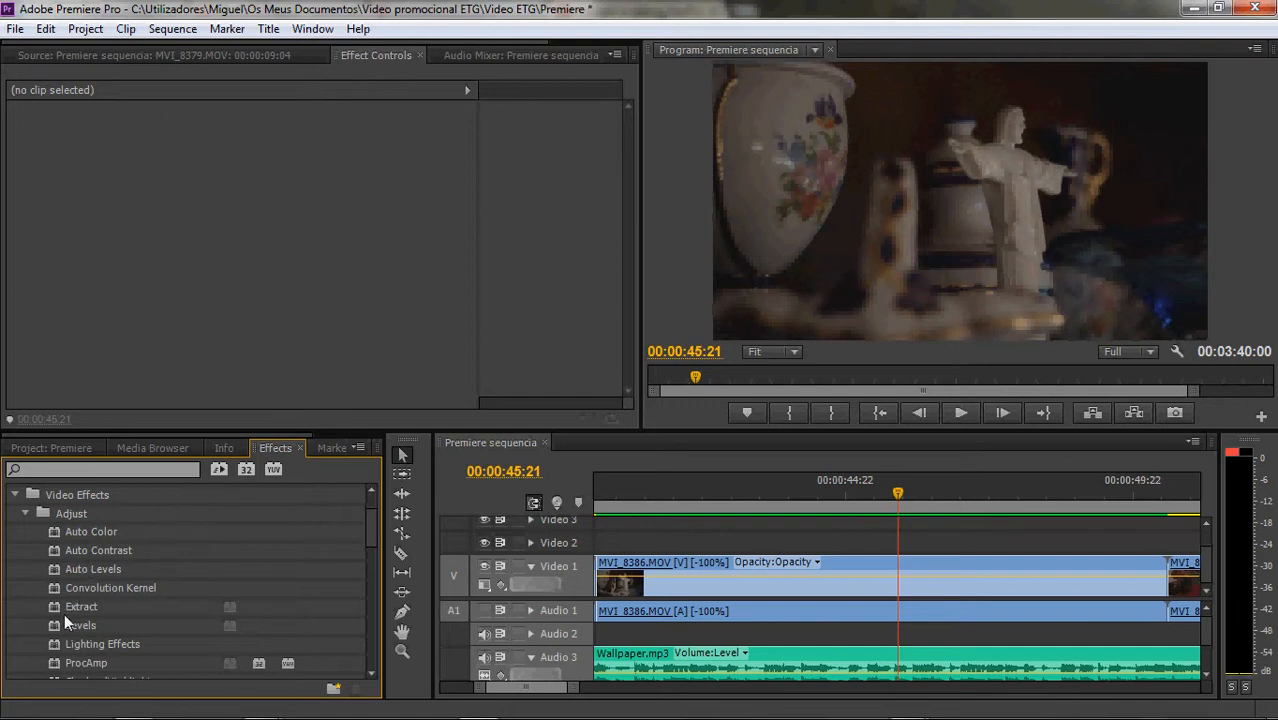
pyautogui.moveTo(68, 626); pyautogui.dragTo(926, 571)
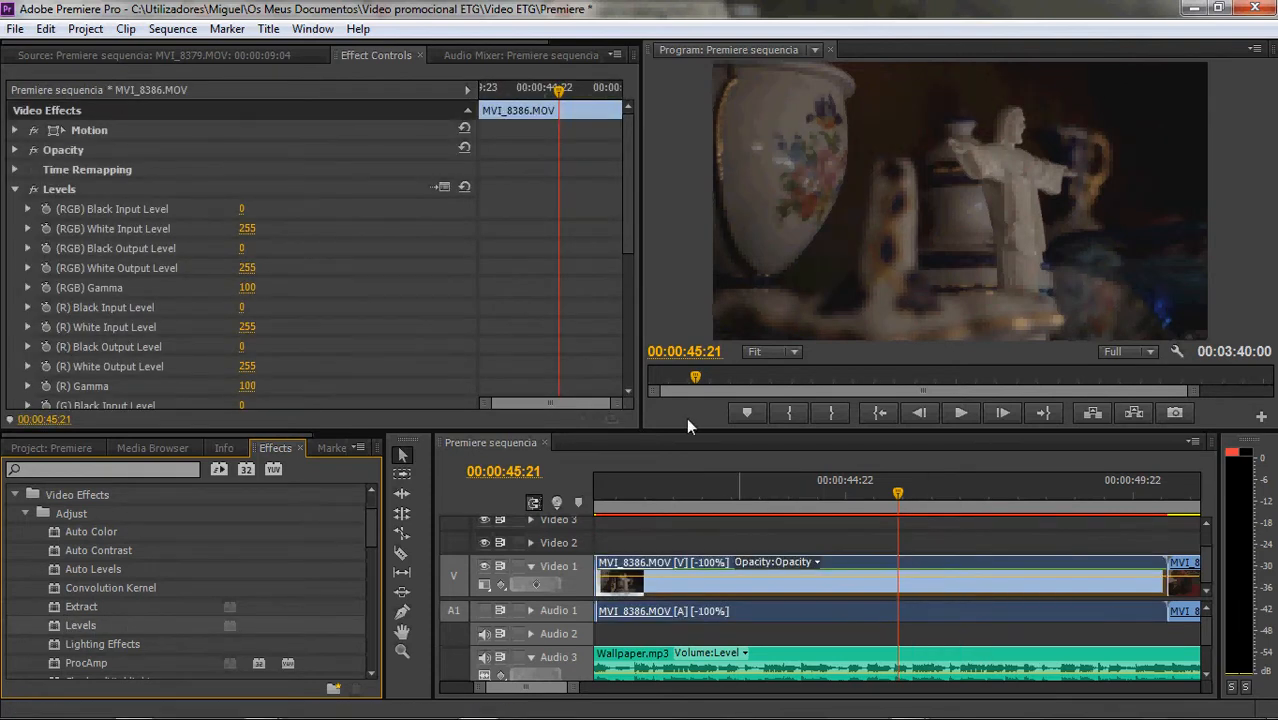
# - Try RGB input levels of 2, 0,83 and 174 in the Levels settings of MVI_8386.MOV, and discard them
pyautogui.moveTo(627, 227); pyautogui.dragTo(594, 249)
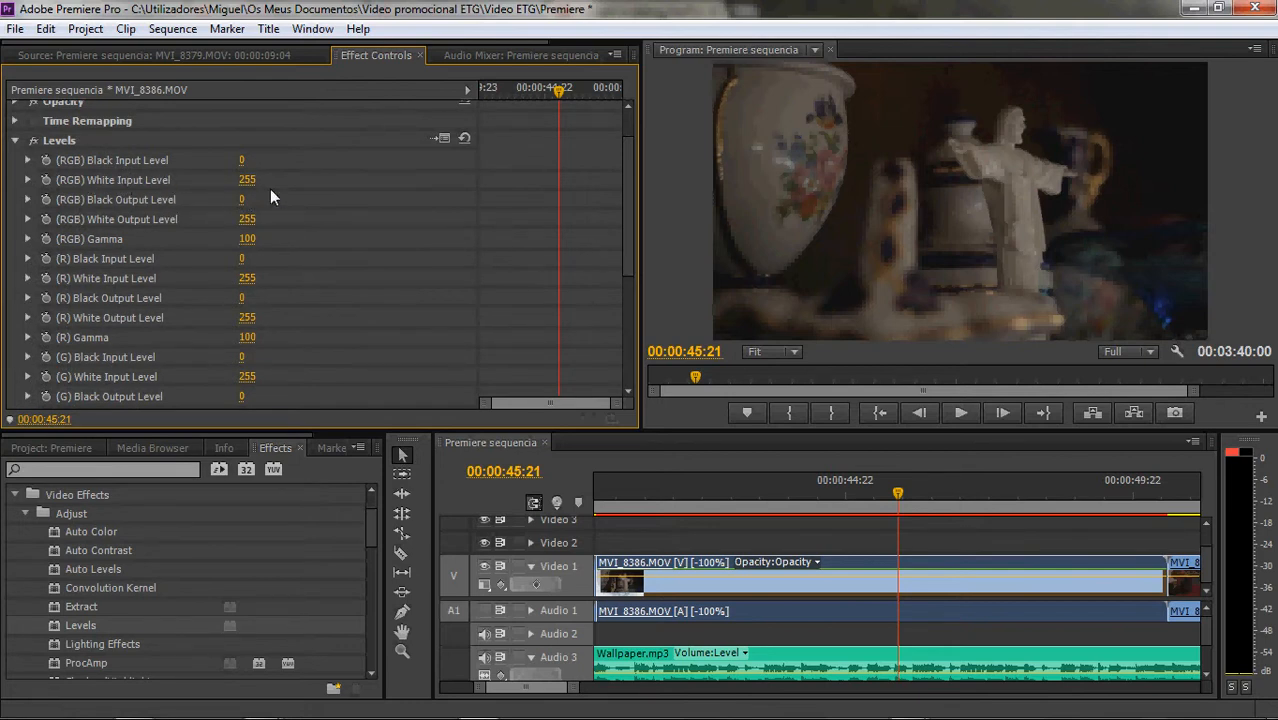
pyautogui.click(442, 138)
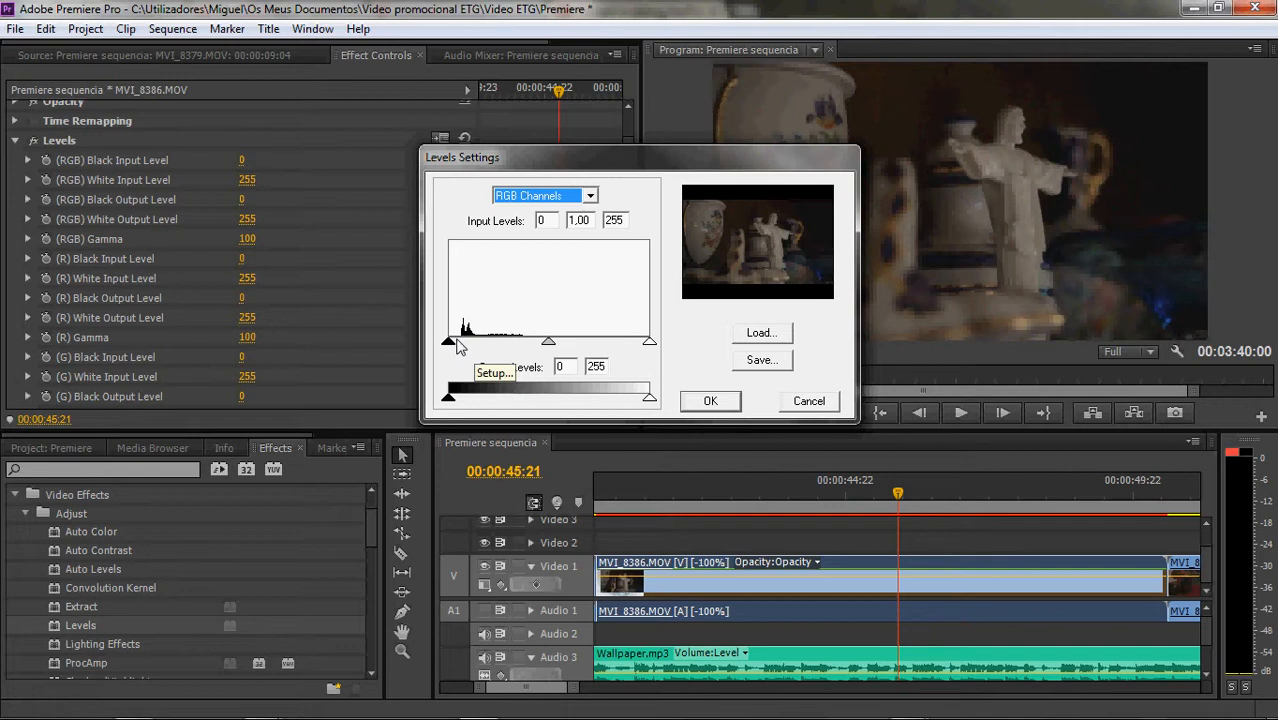
pyautogui.moveTo(449, 343)
pyautogui.mouseDown()
pyautogui.moveTo(494, 344)
pyautogui.moveTo(451, 339)
pyautogui.mouseUp()
pyautogui.moveTo(547, 345)
pyautogui.mouseDown()
pyautogui.moveTo(510, 345)
pyautogui.moveTo(557, 345)
pyautogui.mouseUp()
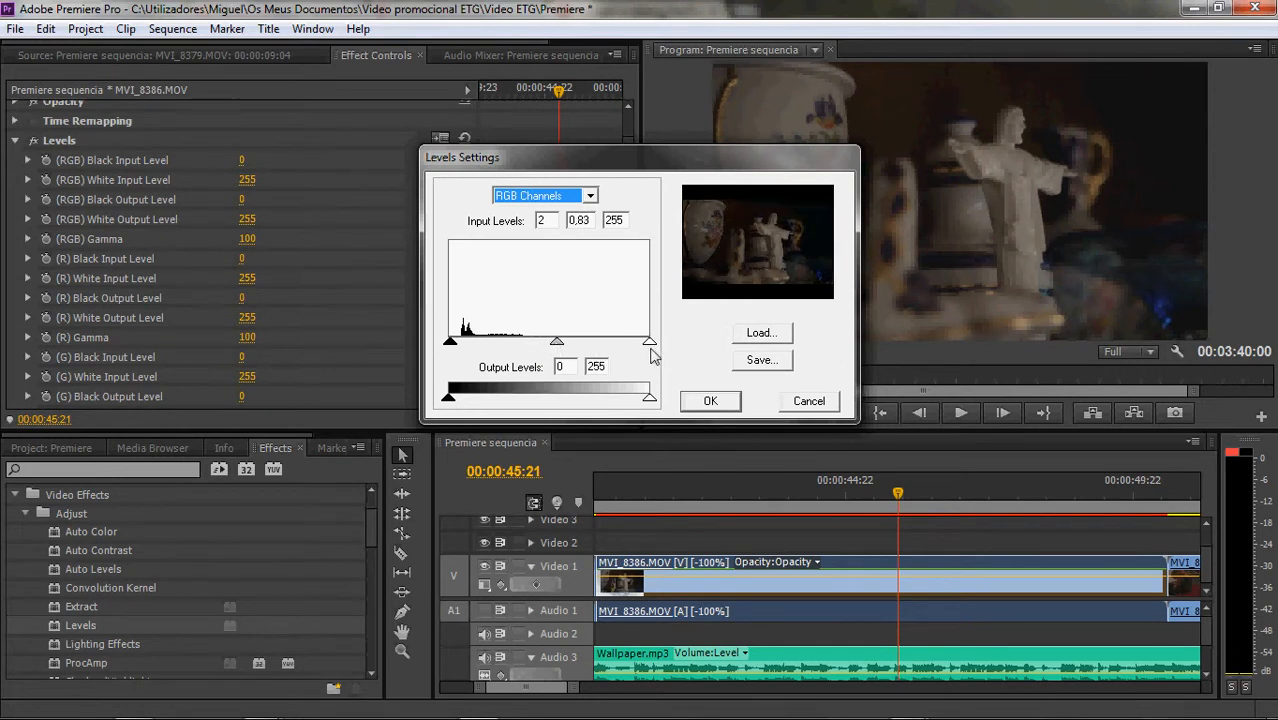
pyautogui.moveTo(655, 345); pyautogui.dragTo(591, 343)
pyautogui.click(812, 402)
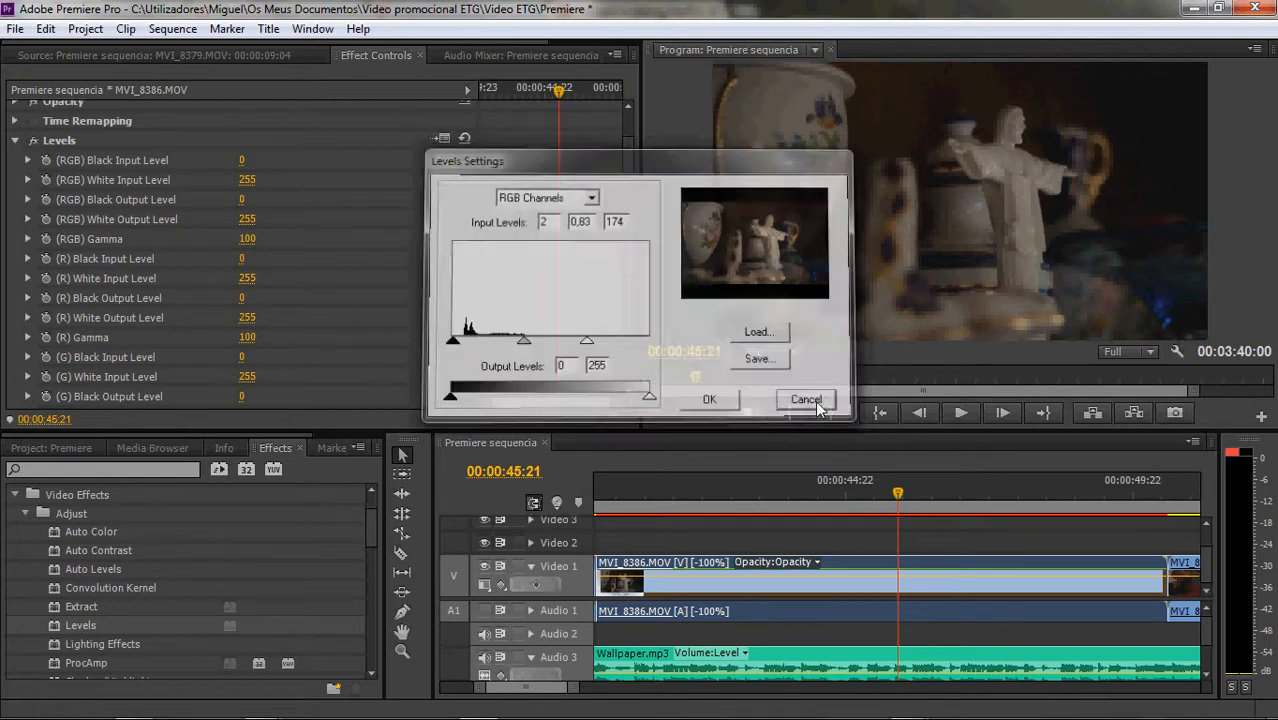
# - Collapse the Levels effect's parameters and disable the effect on MVI_8386.MOV
pyautogui.click(20, 140)
pyautogui.click(34, 189)
# - Browse the Video Effects groups, examining the effects offered under Color Correction and Image Control
pyautogui.moveTo(366, 518); pyautogui.dragTo(370, 526)
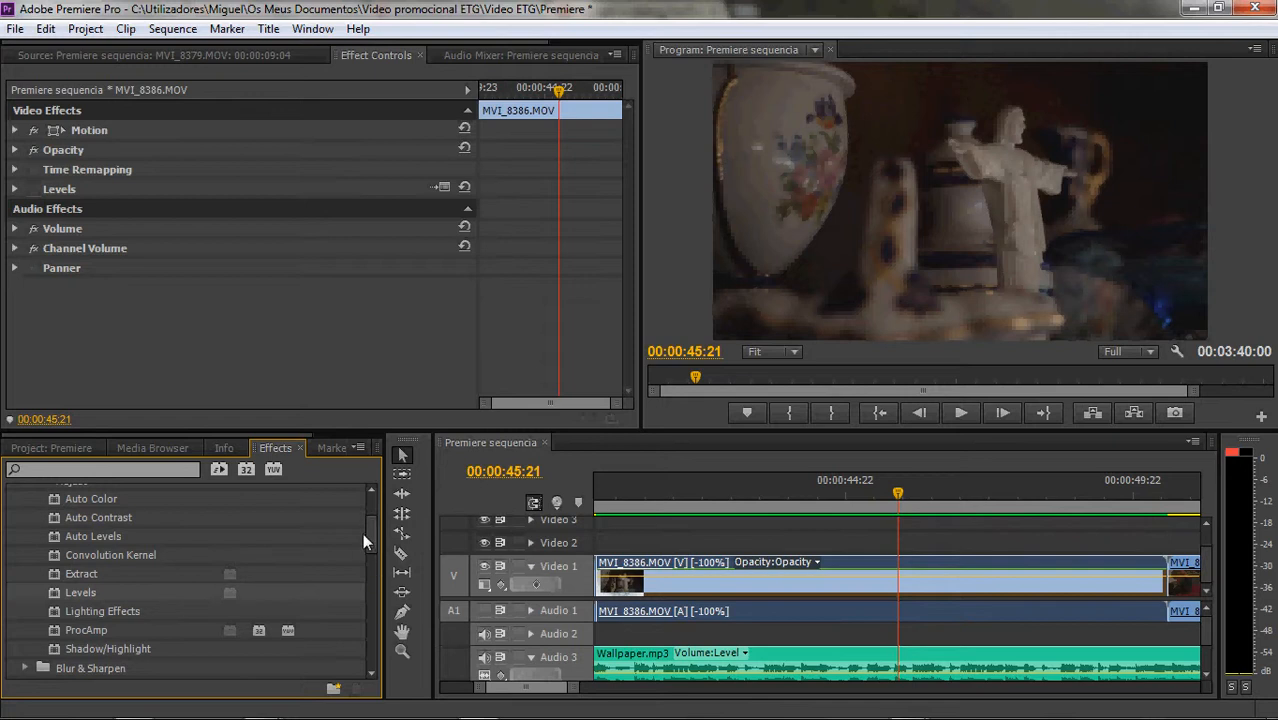
pyautogui.moveTo(368, 532); pyautogui.dragTo(370, 510)
pyautogui.click(28, 566)
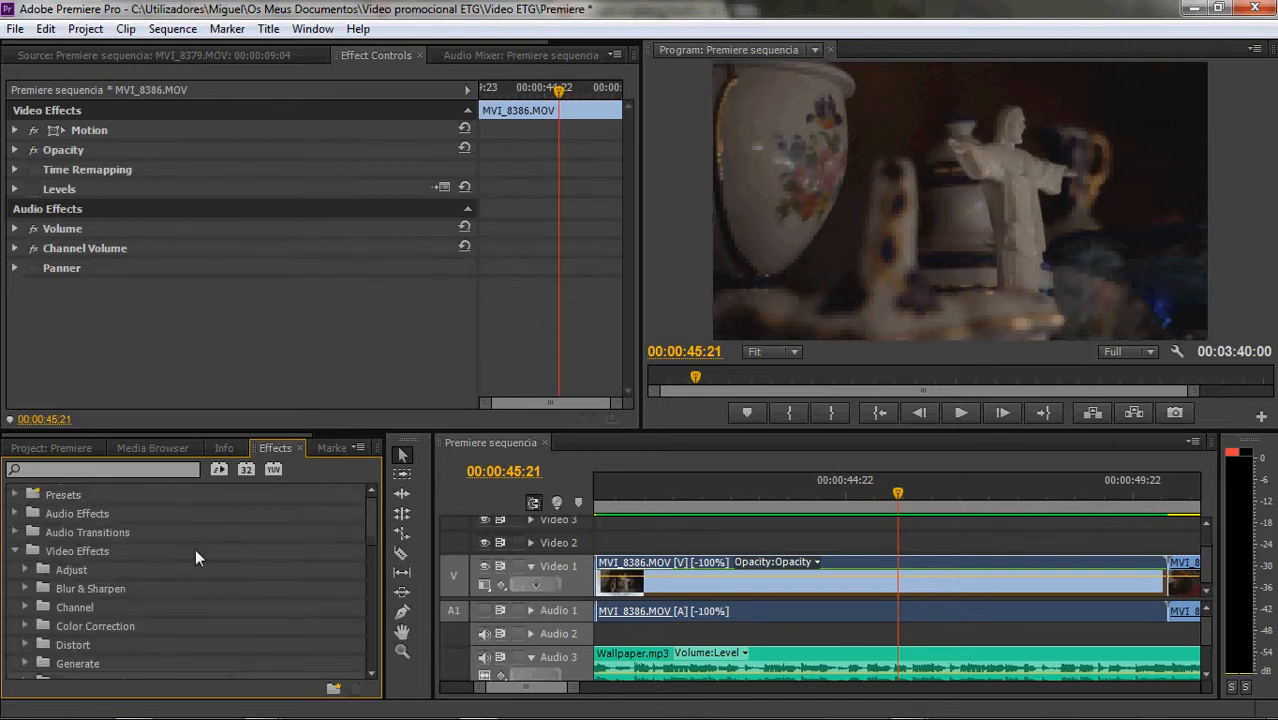
pyautogui.moveTo(368, 522); pyautogui.dragTo(379, 546)
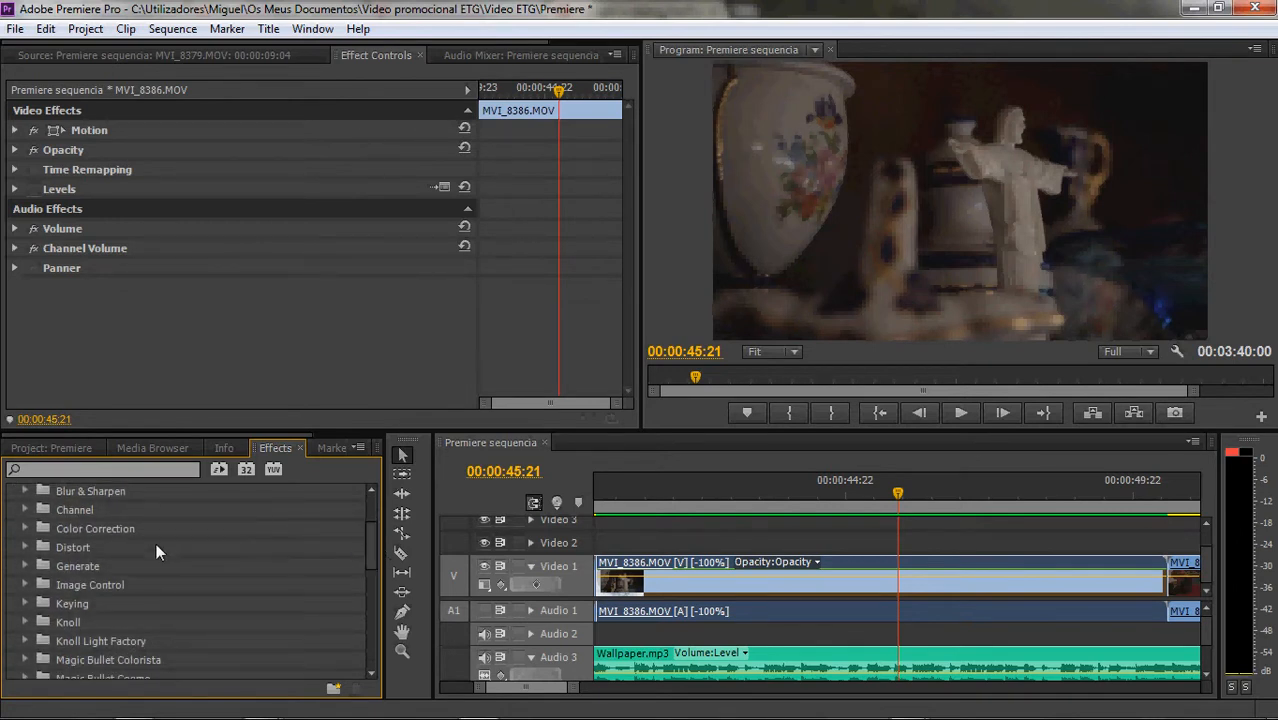
pyautogui.click(26, 529)
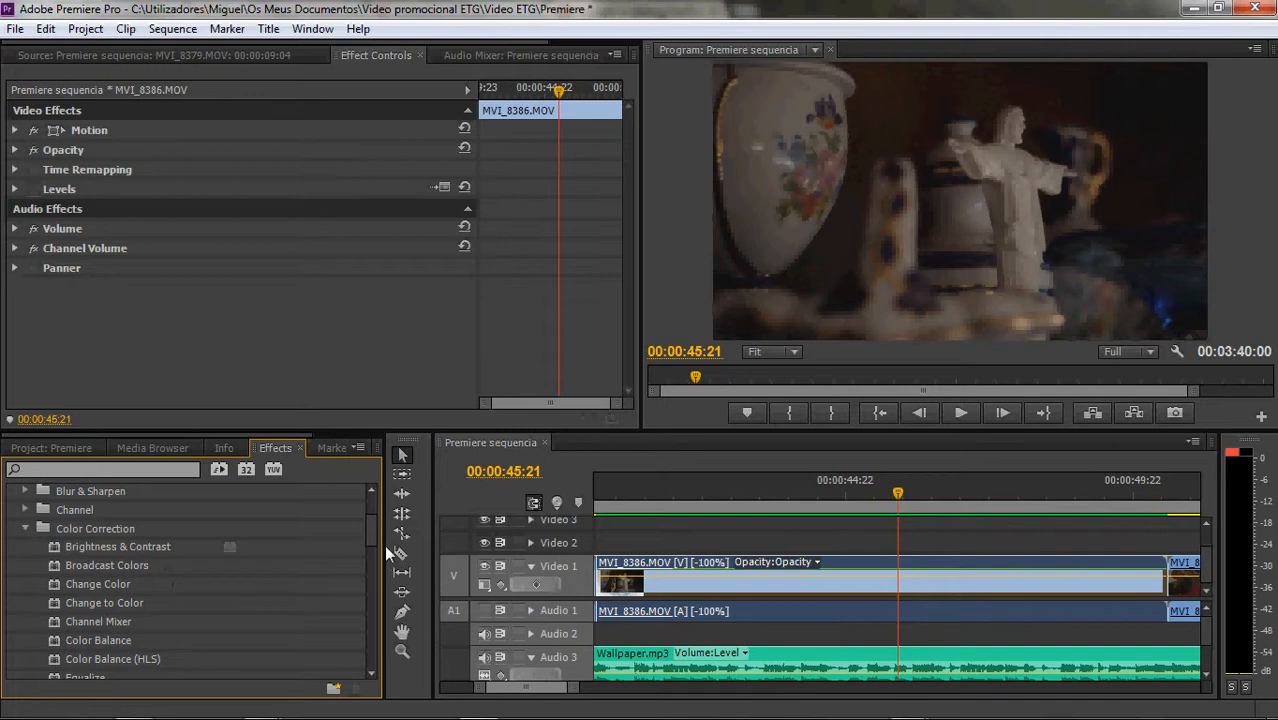
pyautogui.click(27, 528)
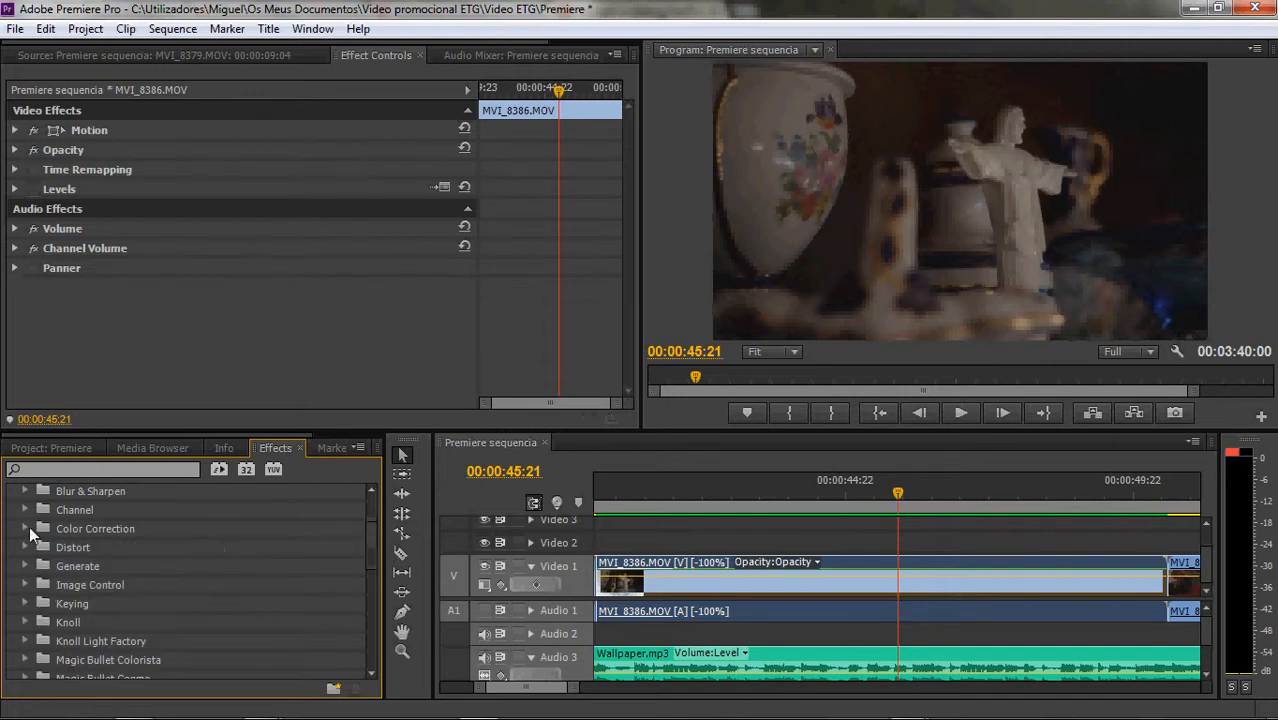
pyautogui.click(26, 585)
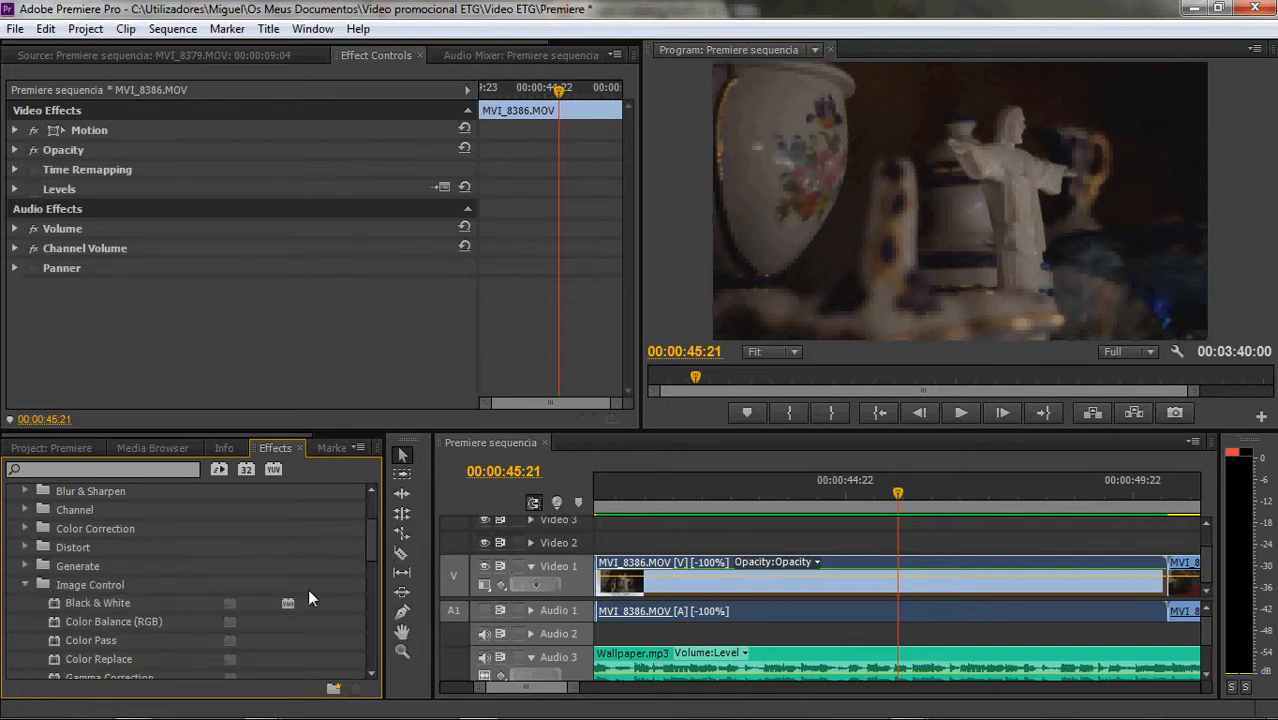
pyautogui.moveTo(374, 553); pyautogui.dragTo(372, 552)
pyautogui.moveTo(375, 557); pyautogui.dragTo(375, 558)
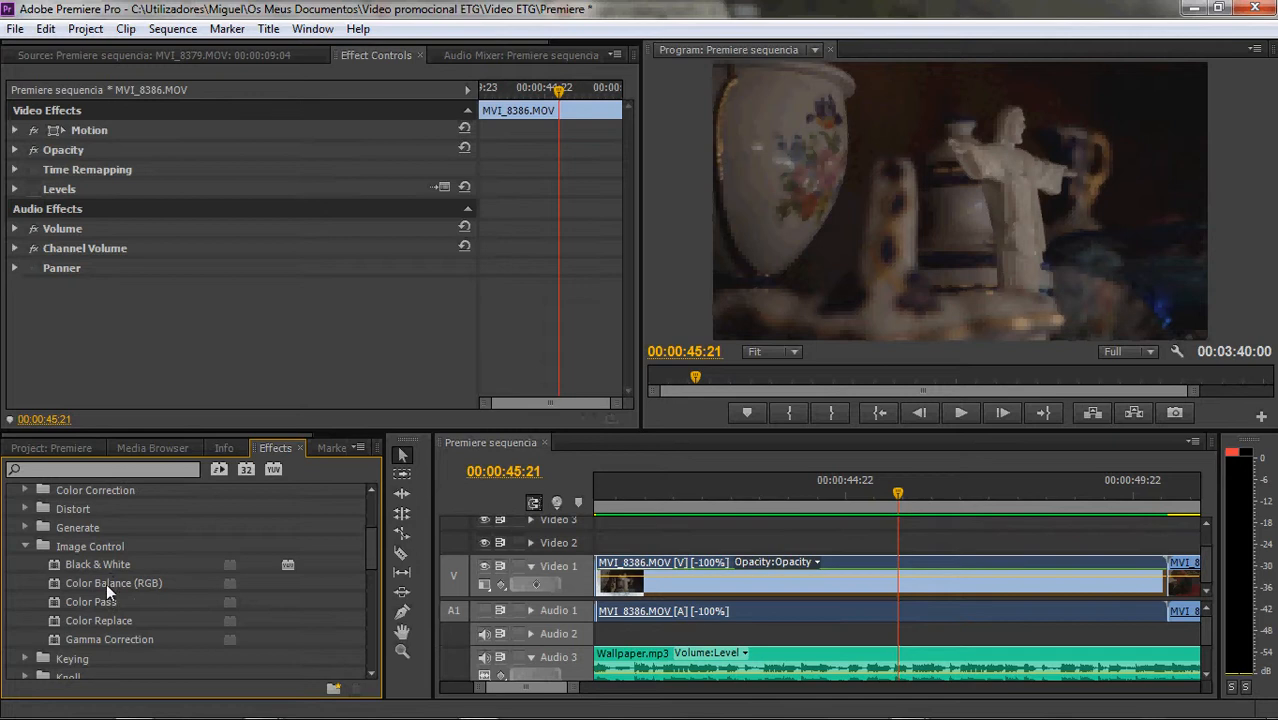
pyautogui.click(25, 547)
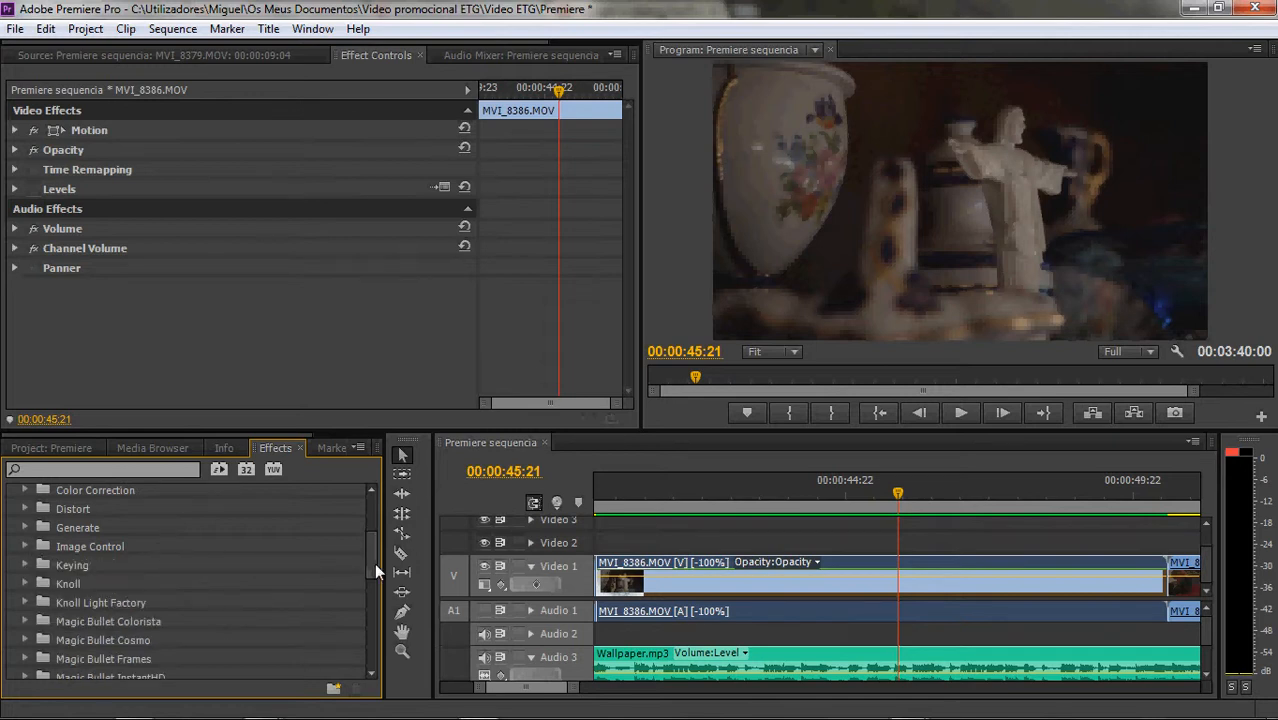
# - Apply Brightness & Contrast from Color Correction to MVI_8386.MOV, with brightness -33,0 and contrast 15,0
pyautogui.moveTo(370, 560)
pyautogui.mouseDown()
pyautogui.moveTo(381, 648)
pyautogui.moveTo(370, 540)
pyautogui.mouseUp()
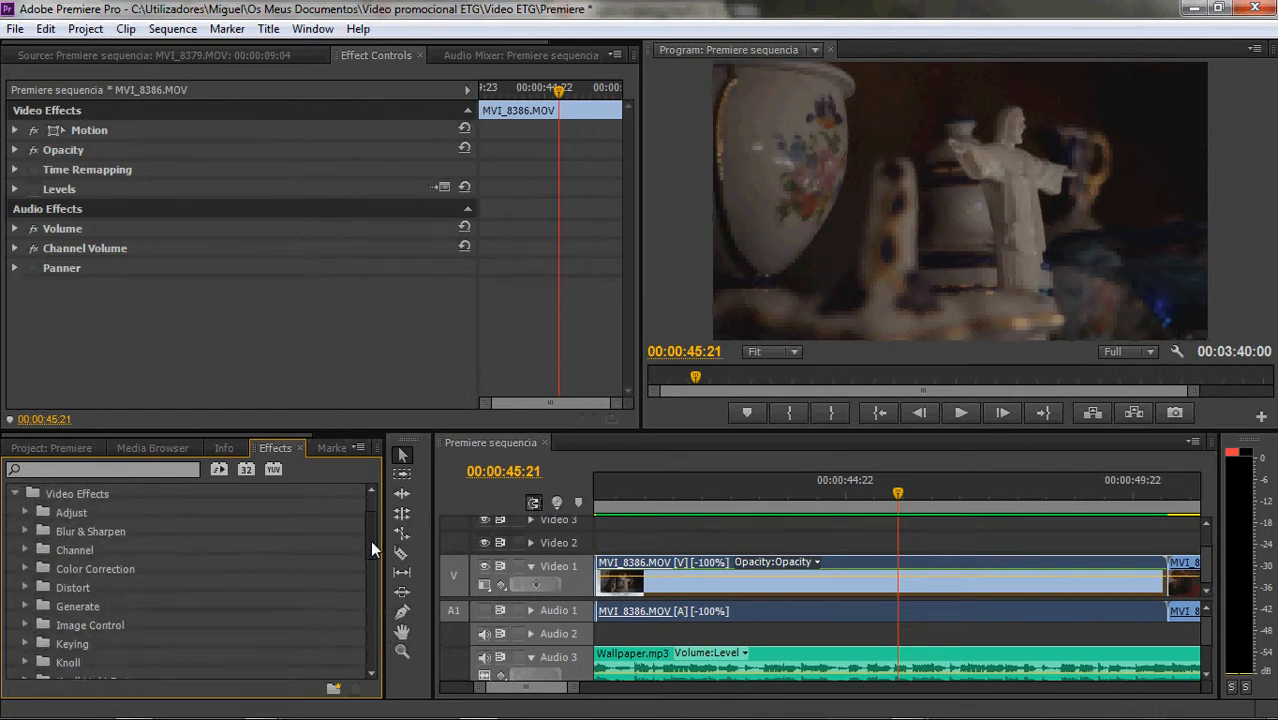
pyautogui.click(24, 566)
pyautogui.moveTo(375, 519); pyautogui.dragTo(378, 526)
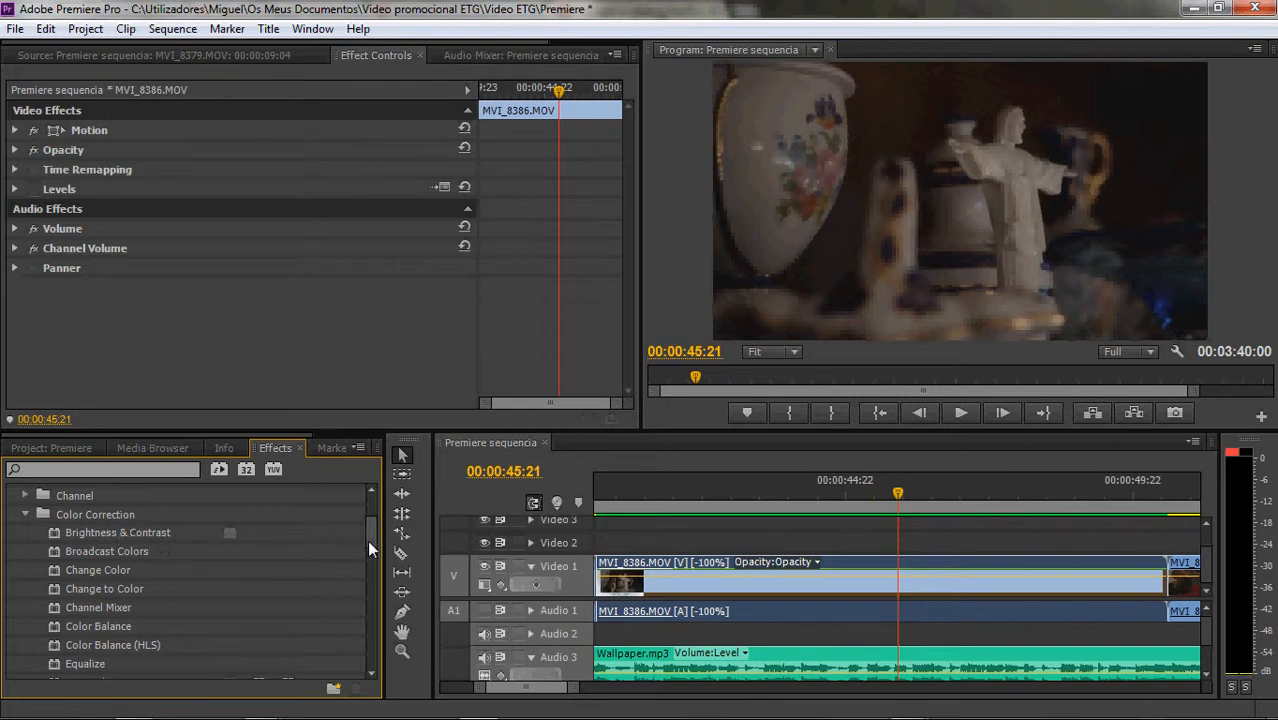
pyautogui.moveTo(369, 540); pyautogui.dragTo(370, 542)
pyautogui.moveTo(125, 520); pyautogui.dragTo(871, 581)
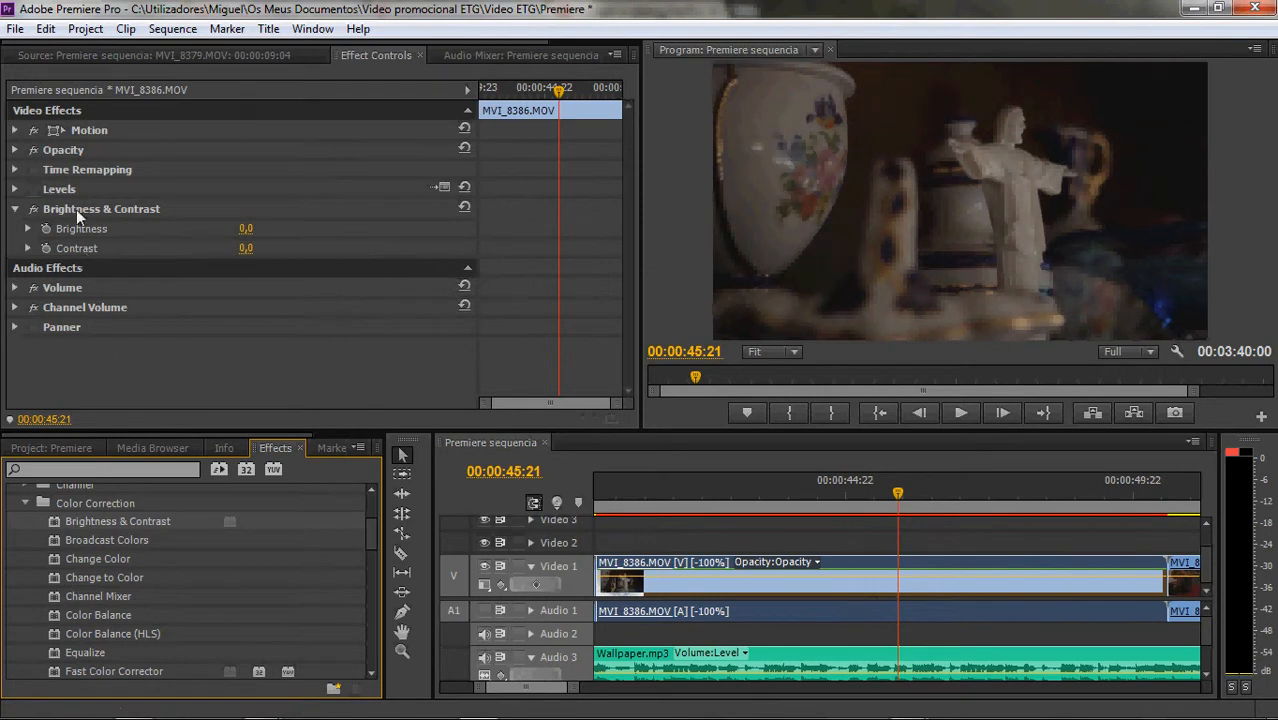
pyautogui.moveTo(241, 250)
pyautogui.mouseDown()
pyautogui.moveTo(285, 251)
pyautogui.moveTo(270, 249)
pyautogui.moveTo(274, 232)
pyautogui.moveTo(222, 238)
pyautogui.mouseUp()
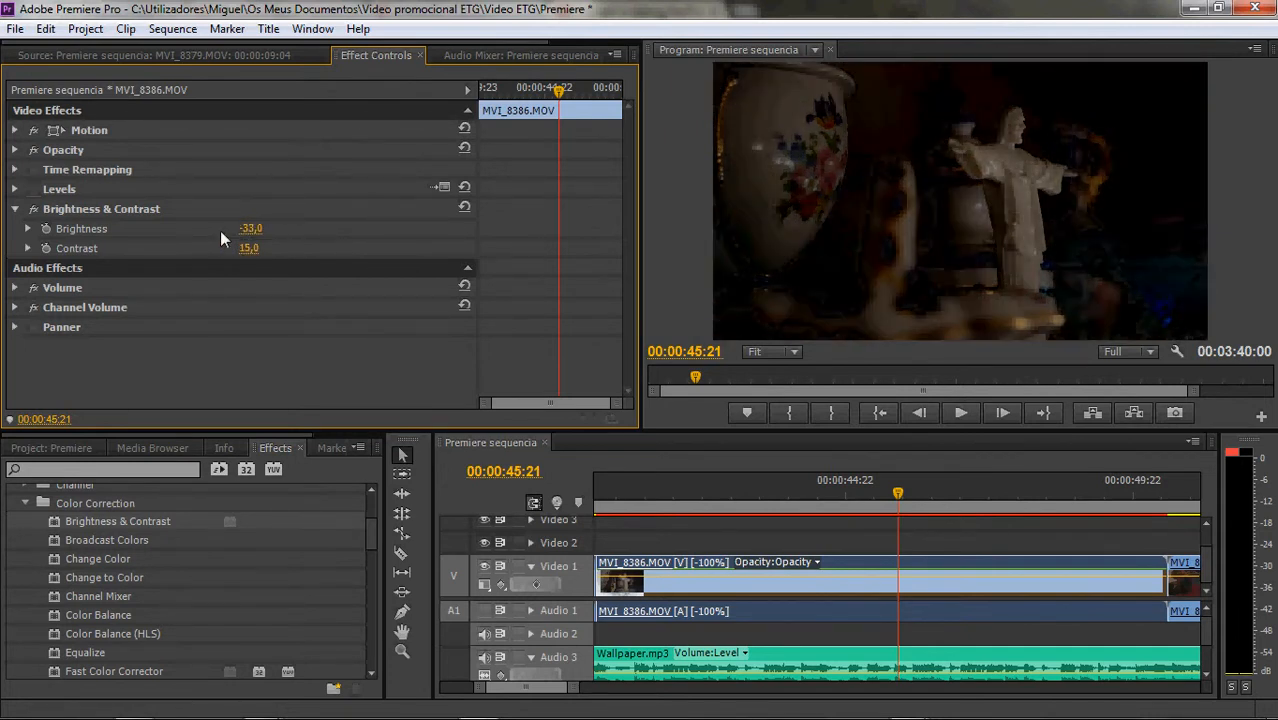
# - Disable the Brightness & Contrast effect on MVI_8386.MOV and delete it from the clip
pyautogui.click(33, 209)
pyautogui.click(14, 208)
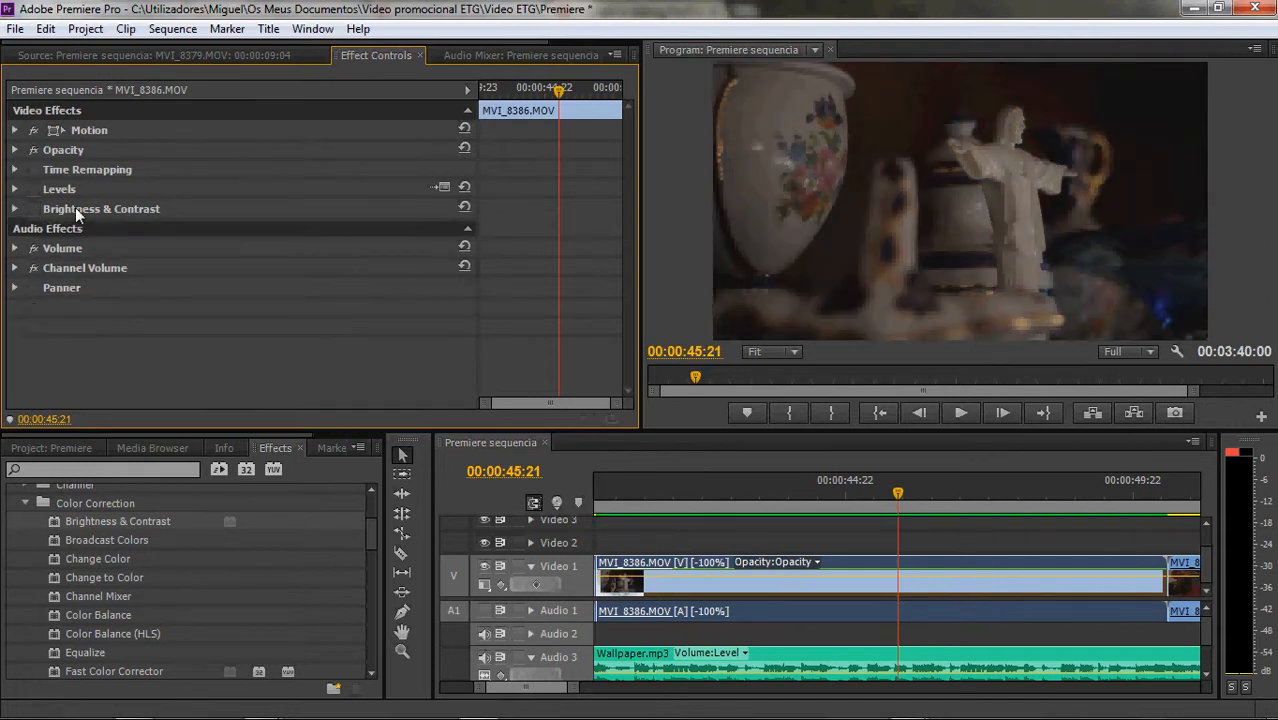
pyautogui.click(136, 203)
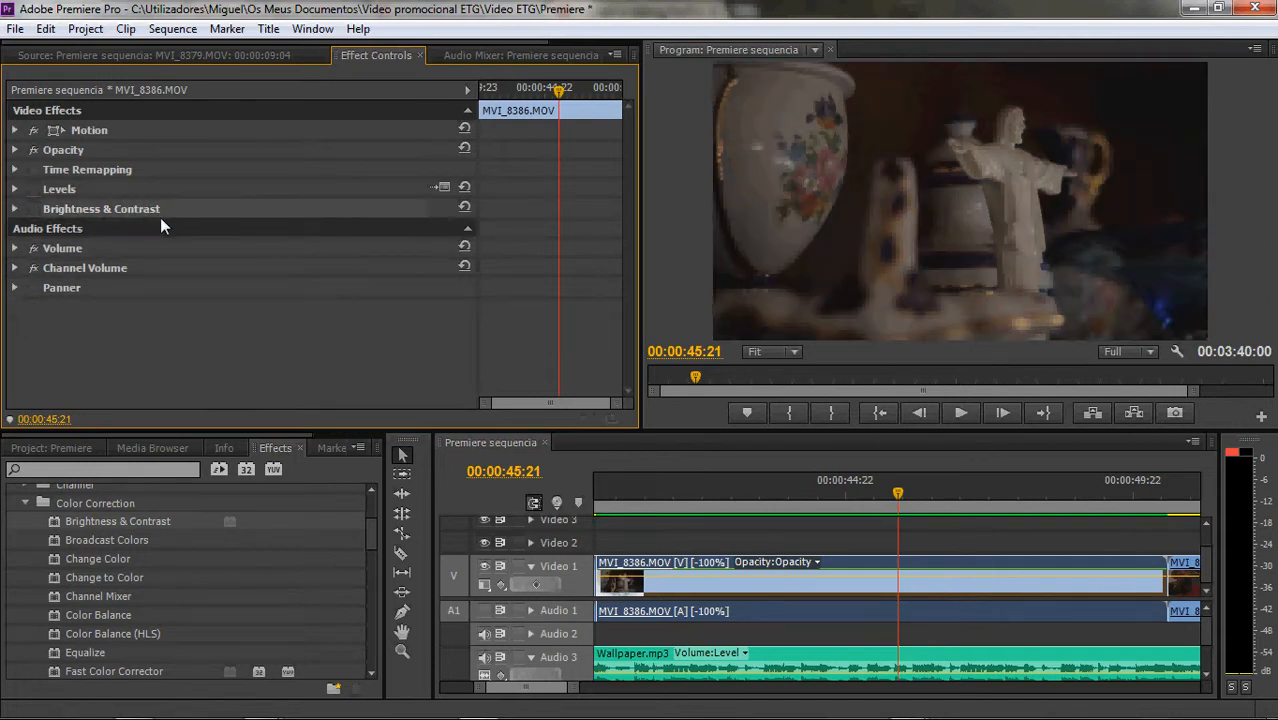
pyautogui.press('Delete')
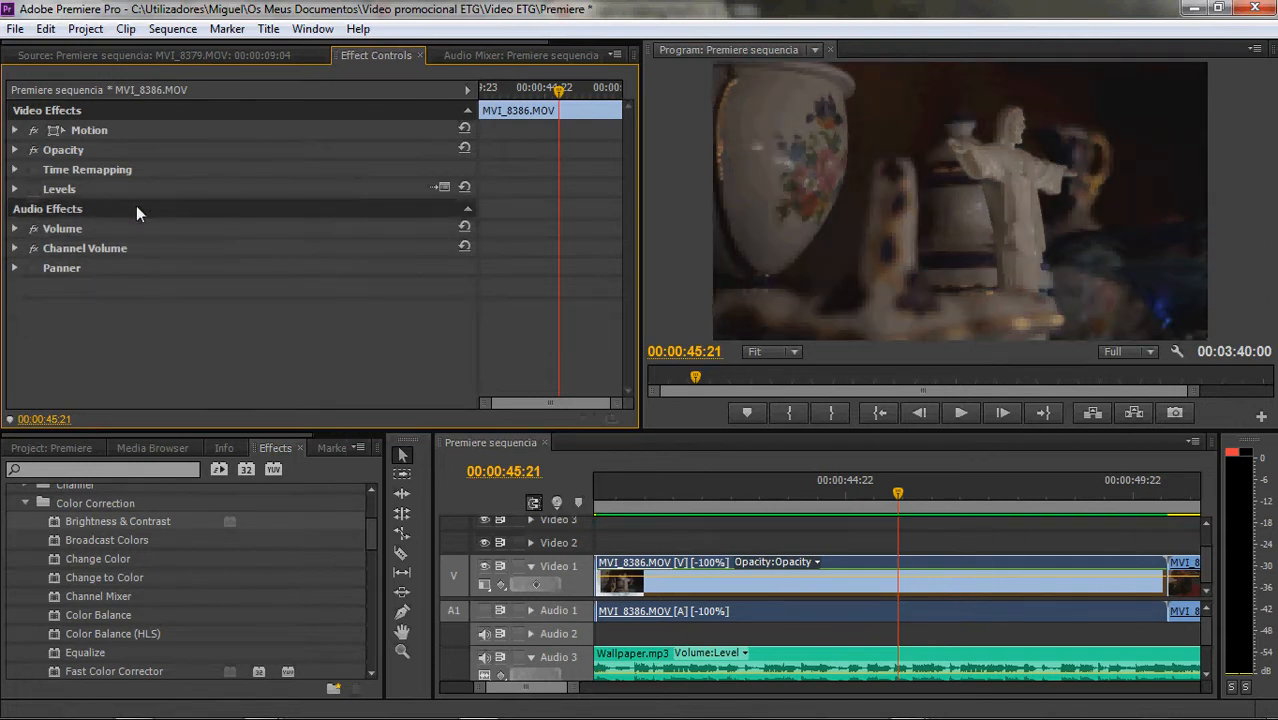
# - Delete the Levels effect from MVI_8386.MOV and apply Luma Curve from Color Correction to the clip
pyautogui.click(68, 190)
pyautogui.press('Delete')
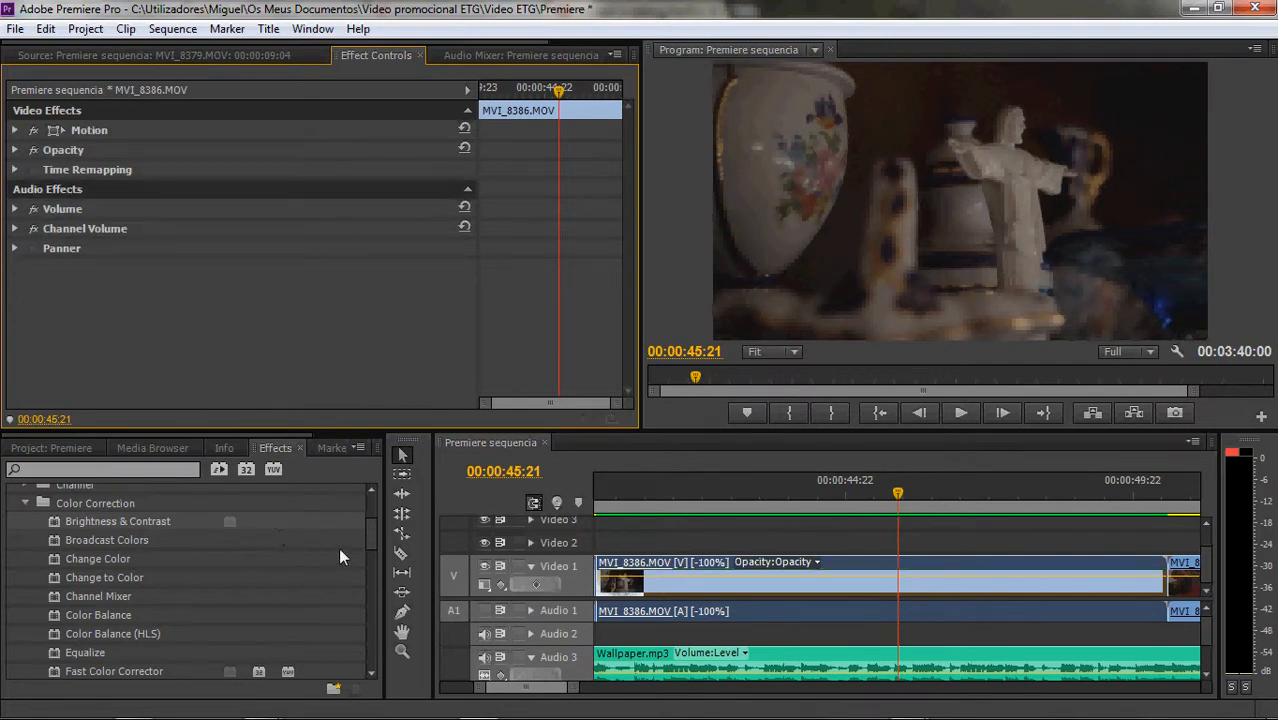
pyautogui.moveTo(367, 536); pyautogui.dragTo(374, 554)
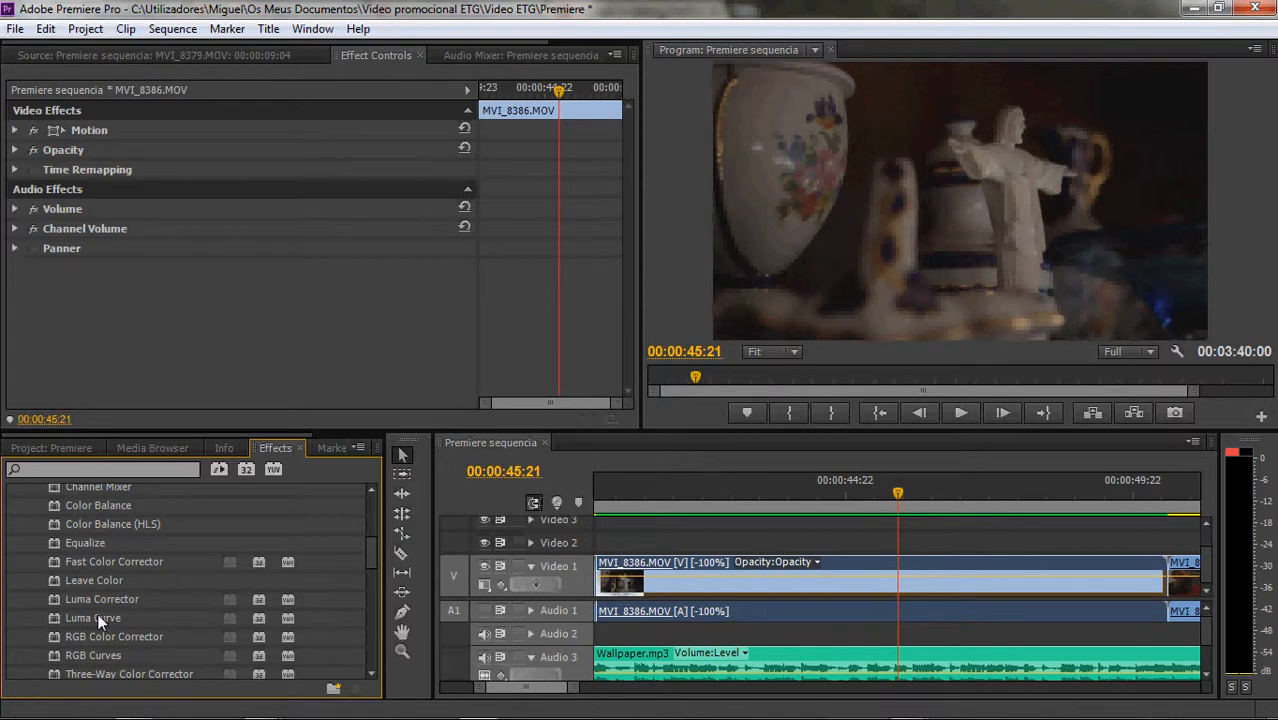
pyautogui.moveTo(95, 614); pyautogui.dragTo(893, 577)
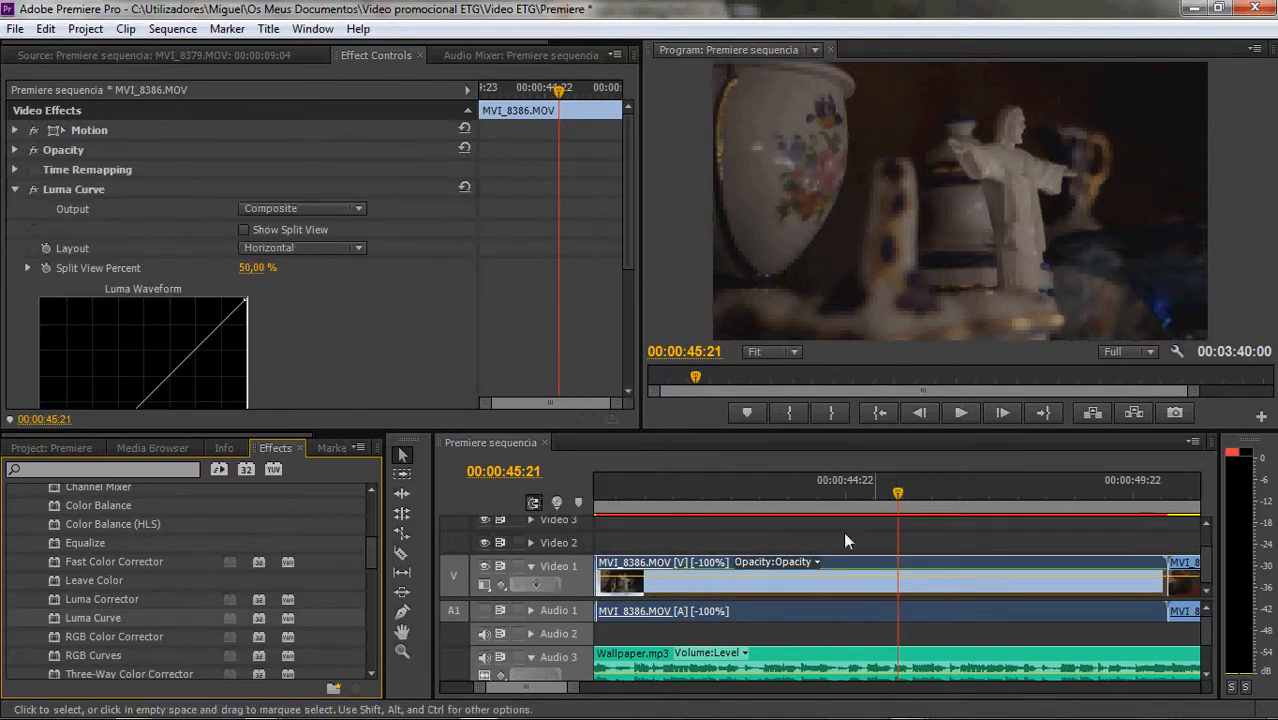
# - Add a highlight point that raises the top of the Luma Curve waveform and a midtone point pulled back down near the diagonal
pyautogui.scroll(-2, 630, 270)
pyautogui.scroll(-3, 633, 300)
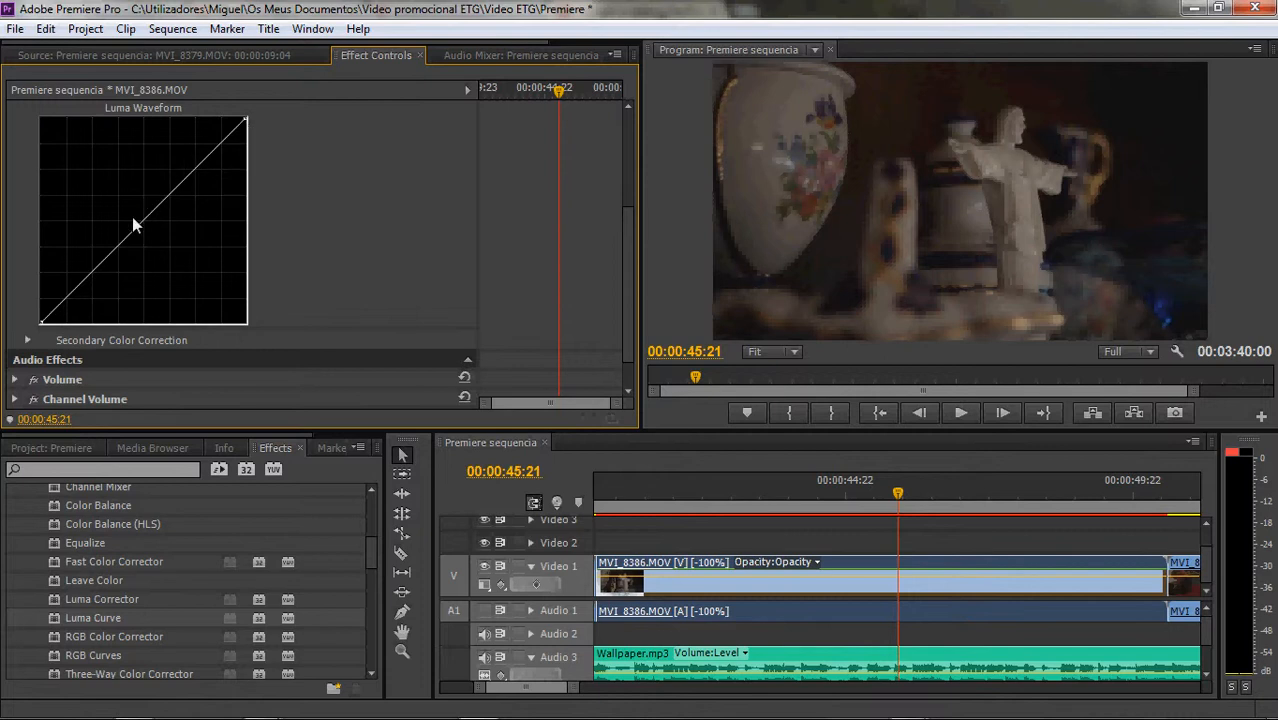
pyautogui.click(230, 138)
pyautogui.moveTo(229, 137); pyautogui.dragTo(218, 129)
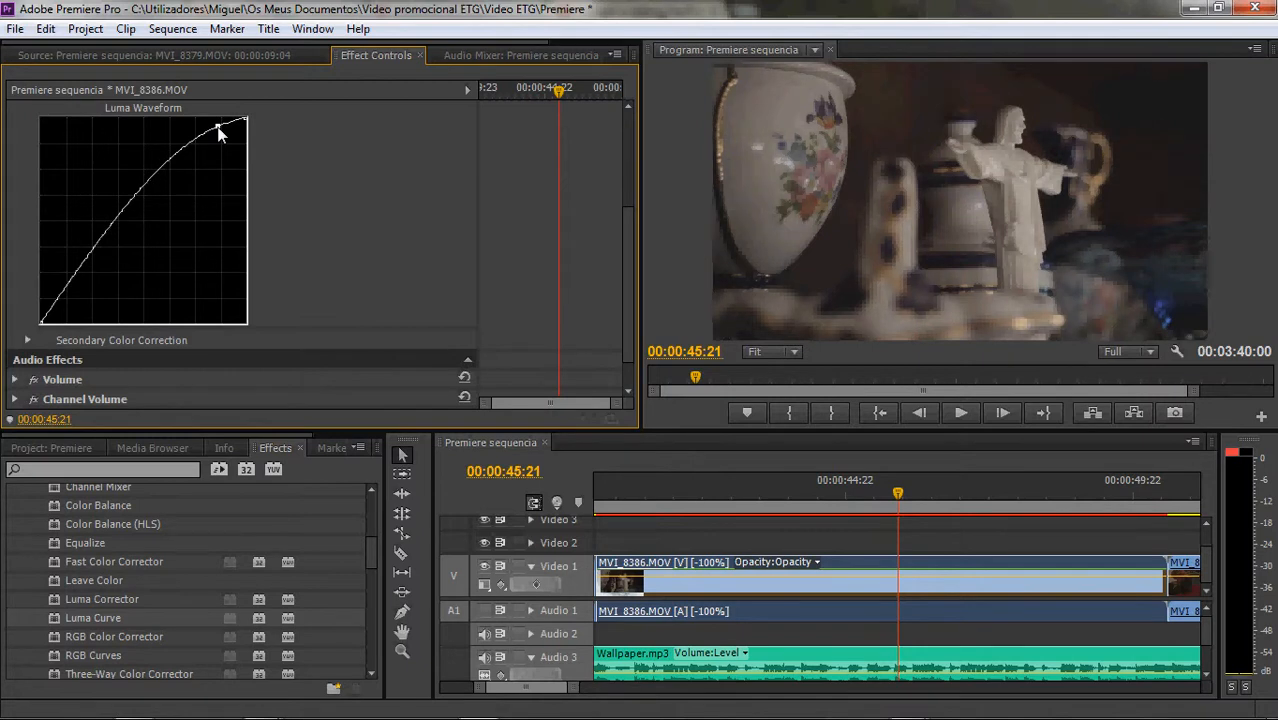
pyautogui.moveTo(218, 127); pyautogui.dragTo(218, 126)
pyautogui.moveTo(180, 149); pyautogui.dragTo(172, 181)
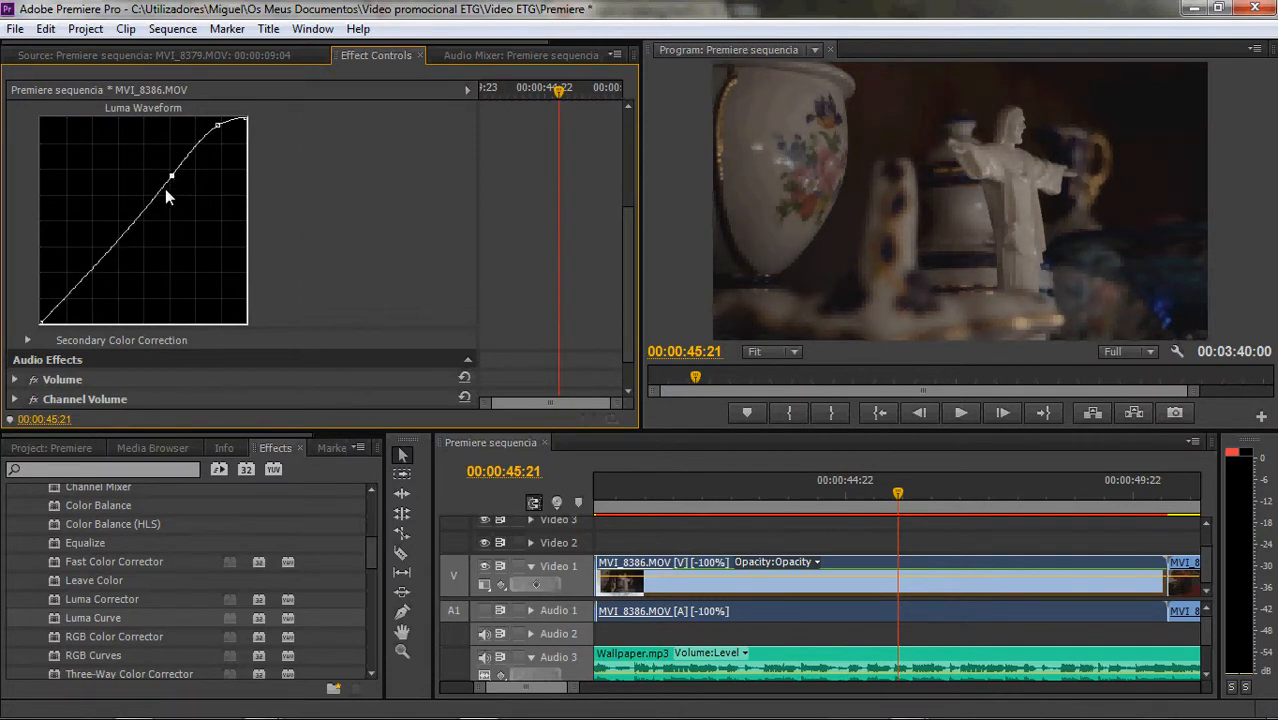
# - Raise the shadows of the Luma Curve with a point near its lower end, and collapse the effect's parameters
pyautogui.click(79, 278)
pyautogui.moveTo(79, 278)
pyautogui.mouseDown()
pyautogui.moveTo(62, 267)
pyautogui.moveTo(85, 243)
pyautogui.moveTo(103, 249)
pyautogui.moveTo(74, 269)
pyautogui.mouseUp()
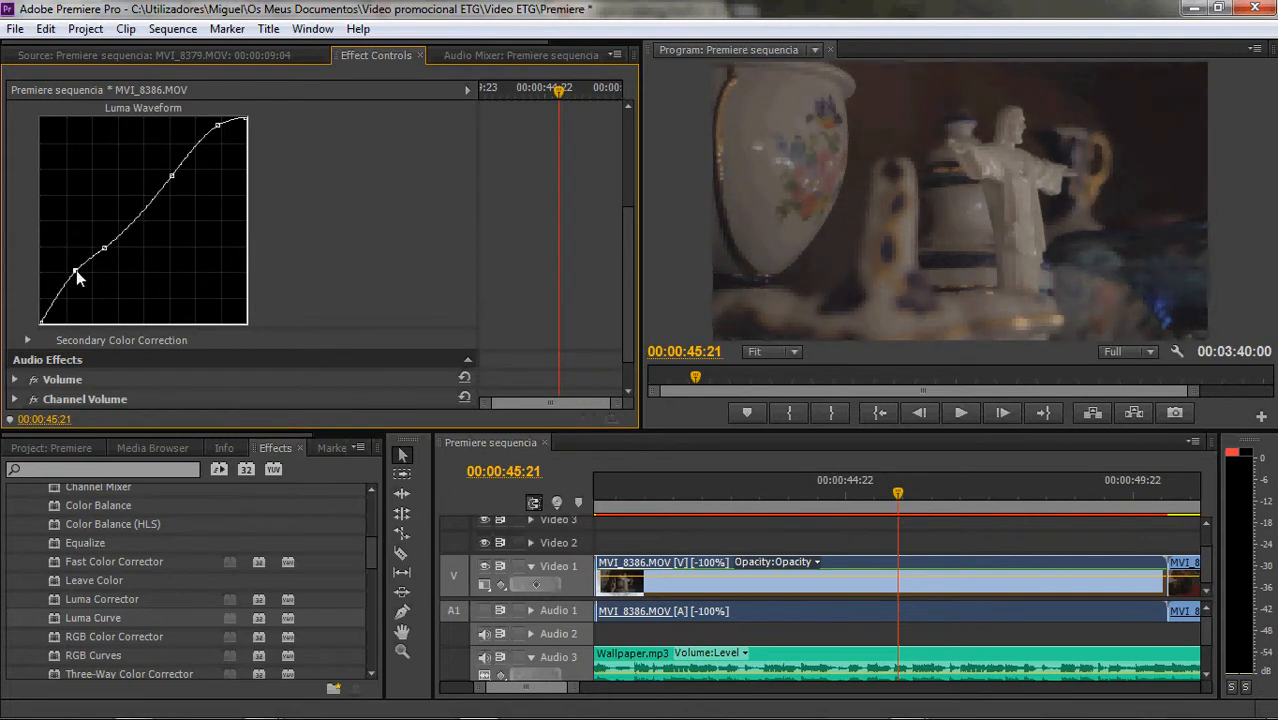
pyautogui.moveTo(76, 270); pyautogui.dragTo(78, 270)
pyautogui.scroll(1, 630, 229)
pyautogui.moveTo(630, 229); pyautogui.dragTo(622, 141)
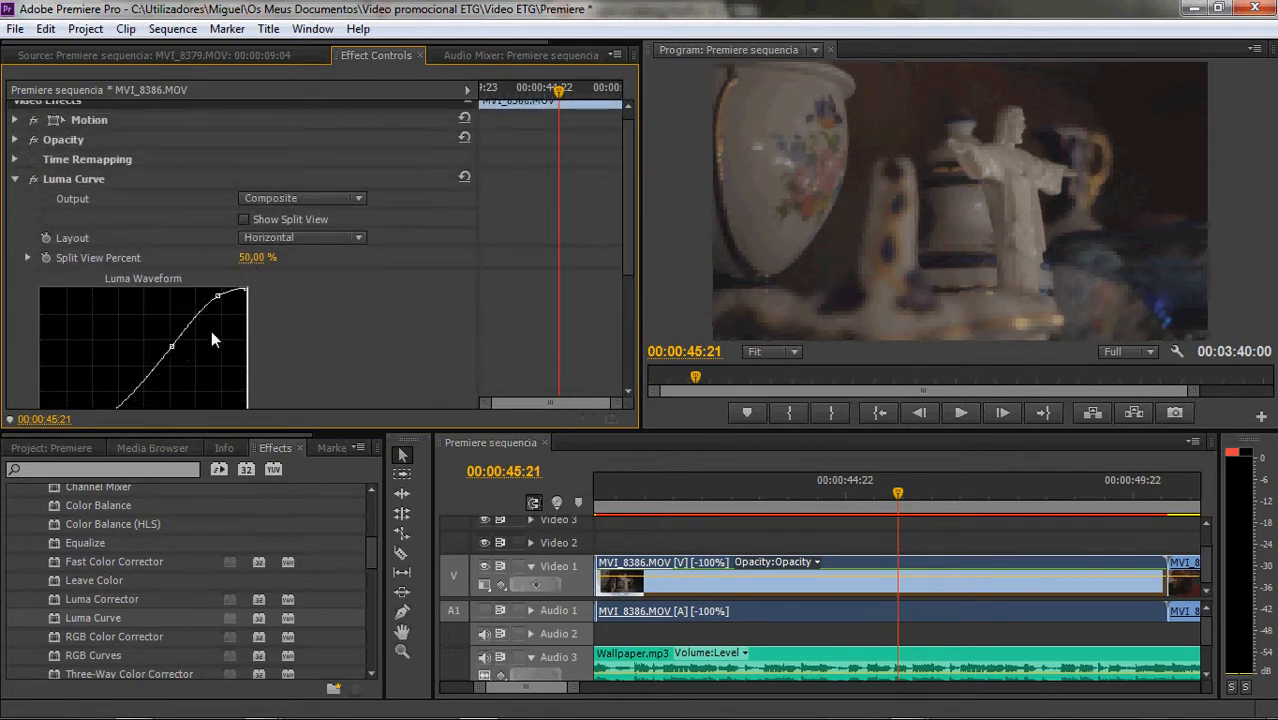
pyautogui.click(15, 179)
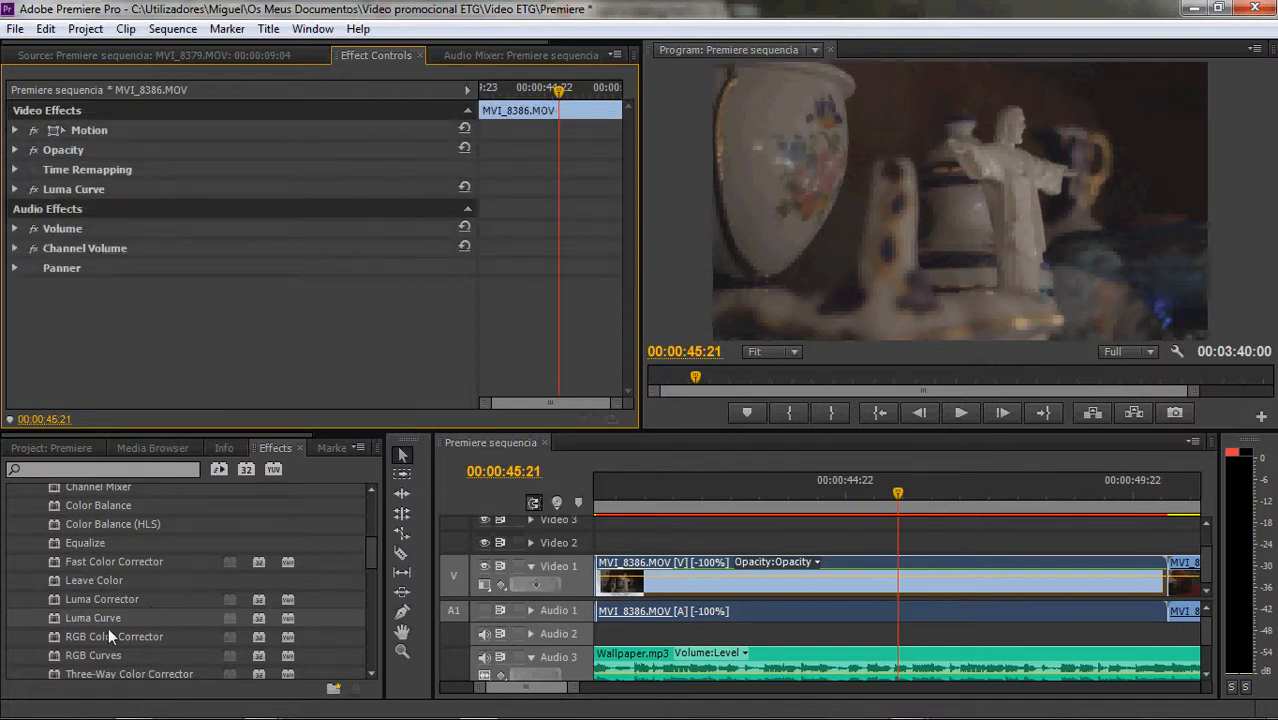
# - Apply RGB Curves to MVI_8386.MOV and shape the Blue curve into an S, raising its highlights and lowering its midtones
pyautogui.moveTo(84, 652); pyautogui.dragTo(827, 578)
pyautogui.moveTo(627, 219); pyautogui.dragTo(616, 292)
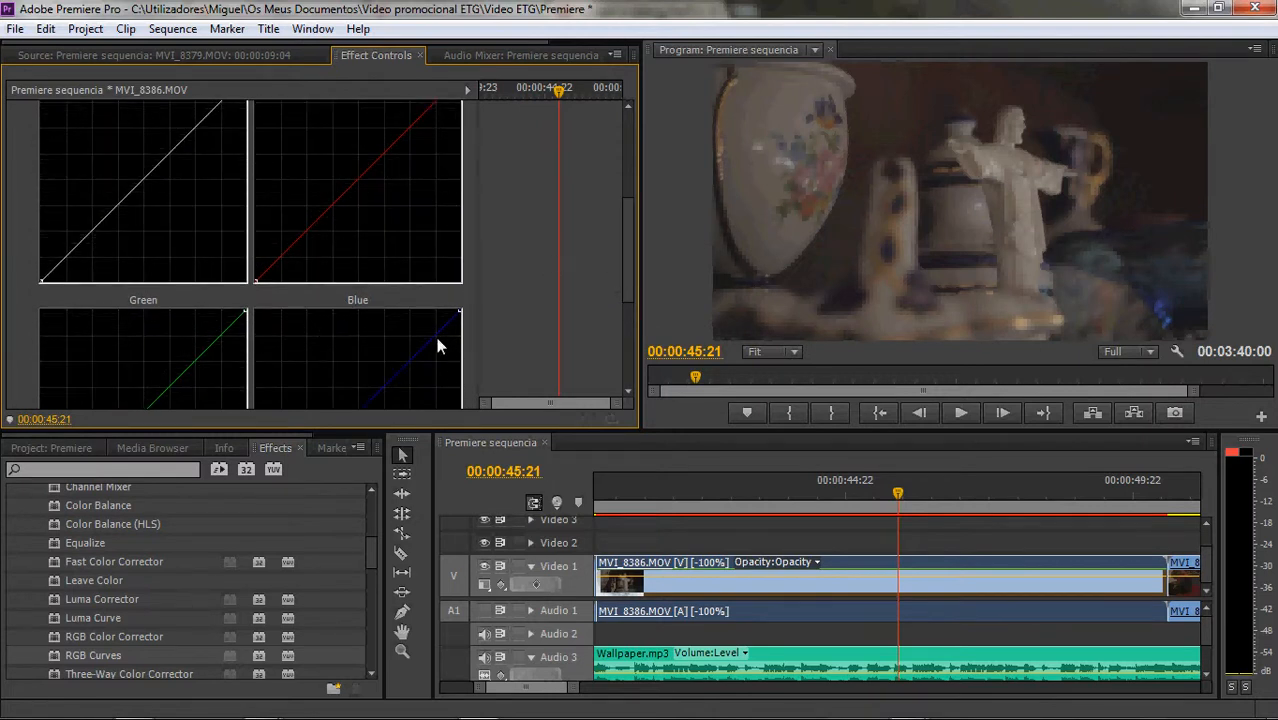
pyautogui.moveTo(624, 281); pyautogui.dragTo(633, 313)
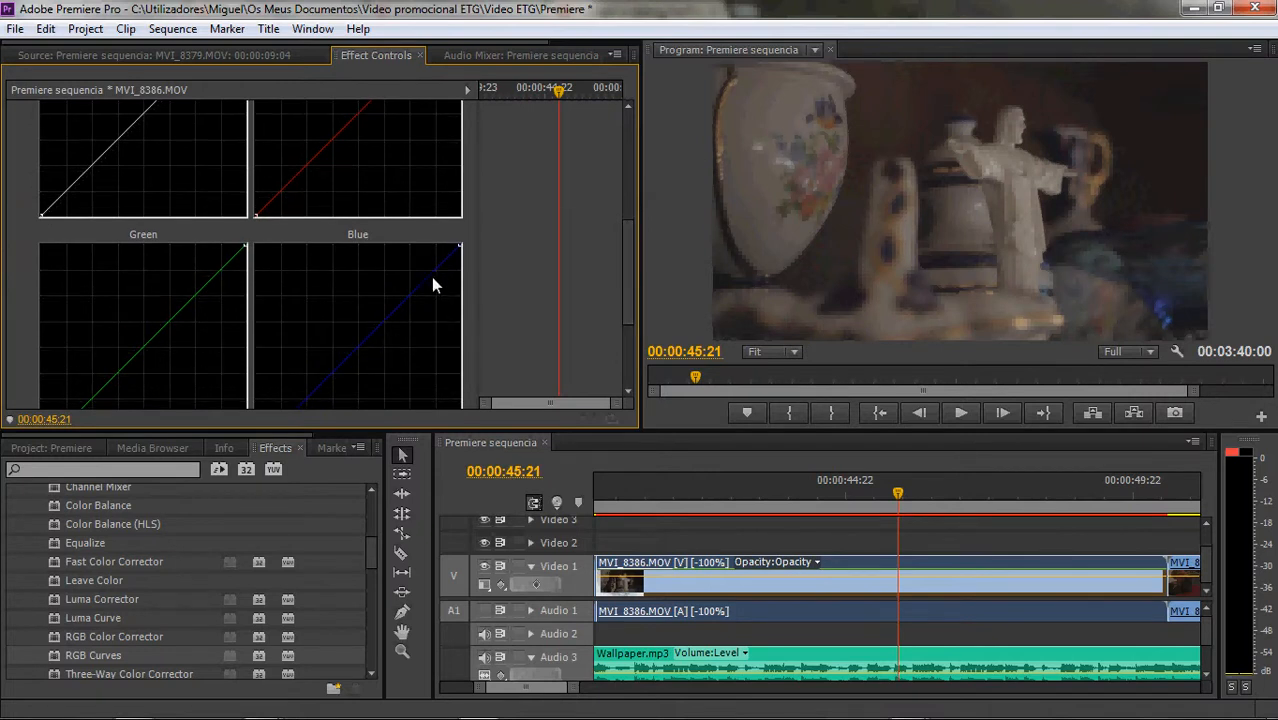
pyautogui.moveTo(433, 279); pyautogui.dragTo(419, 265)
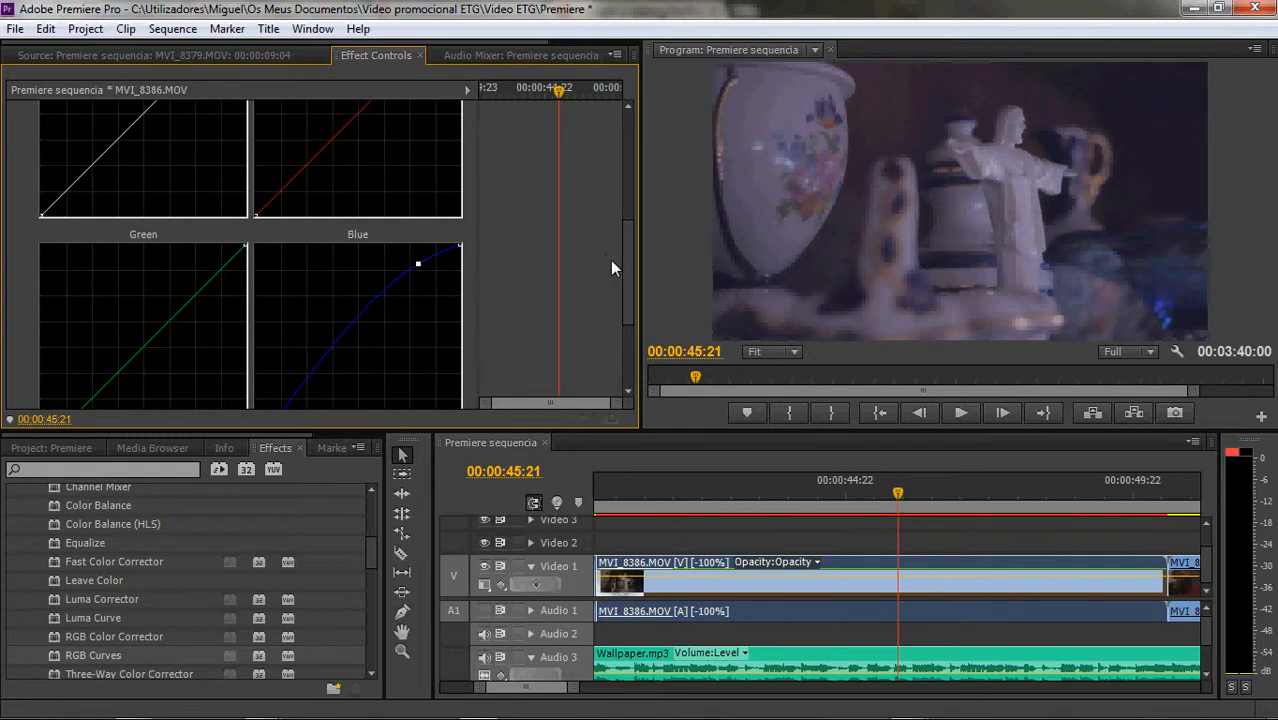
pyautogui.scroll(-2, 627, 284)
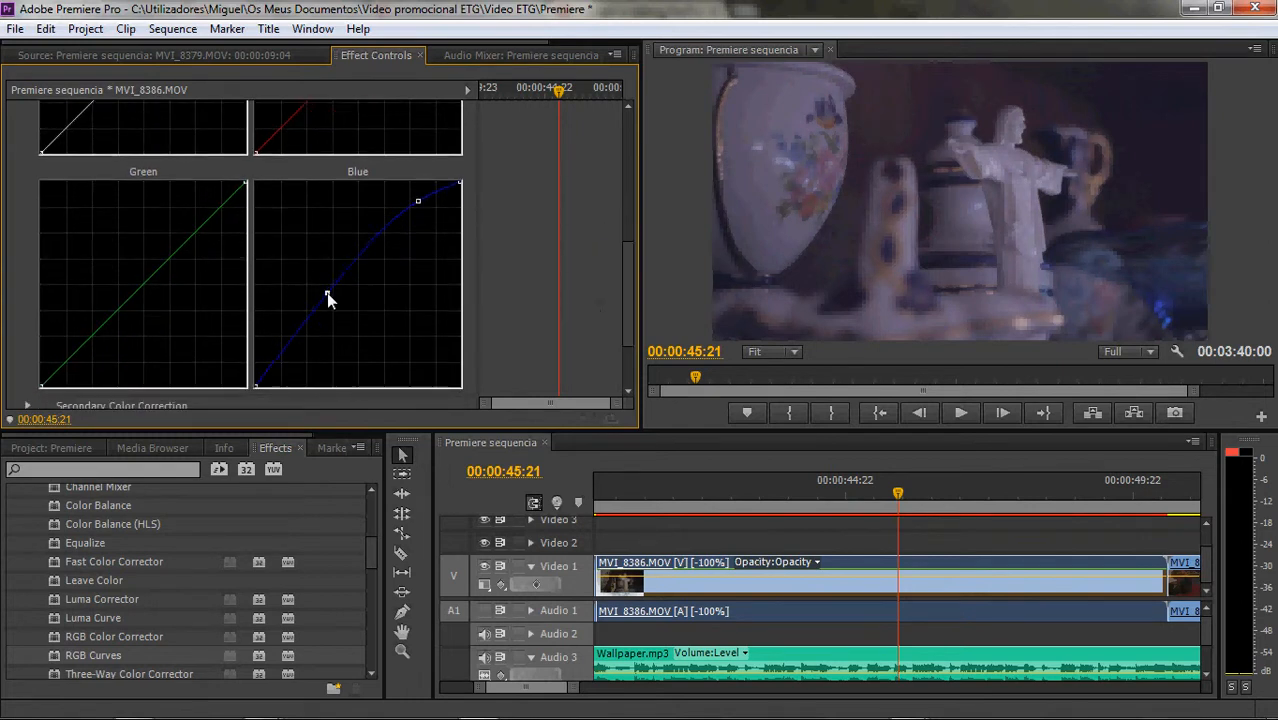
pyautogui.moveTo(338, 296); pyautogui.dragTo(343, 299)
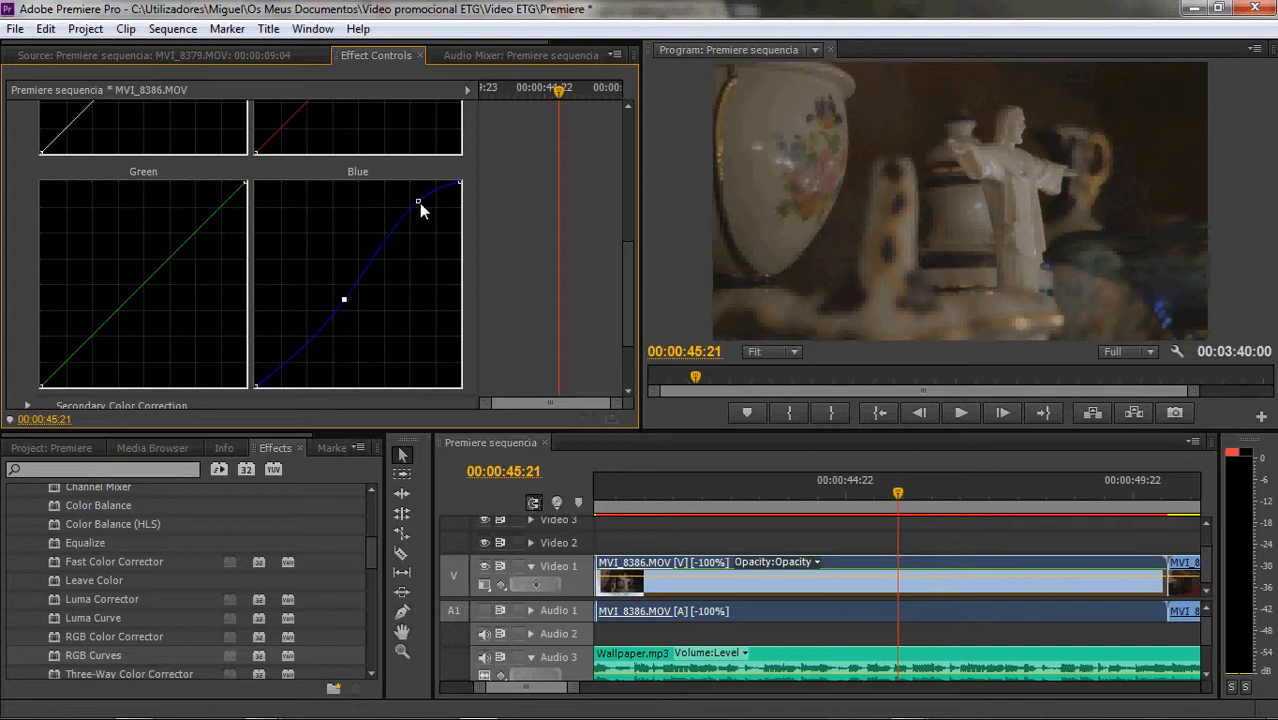
pyautogui.moveTo(411, 199); pyautogui.dragTo(411, 197)
pyautogui.moveTo(407, 198); pyautogui.dragTo(403, 198)
# - Shape the Green curve with three points, raising the shadows, holding the lower midtones near the diagonal and lowering the highlights
pyautogui.moveTo(85, 341); pyautogui.dragTo(66, 330)
pyautogui.moveTo(136, 244); pyautogui.dragTo(111, 304)
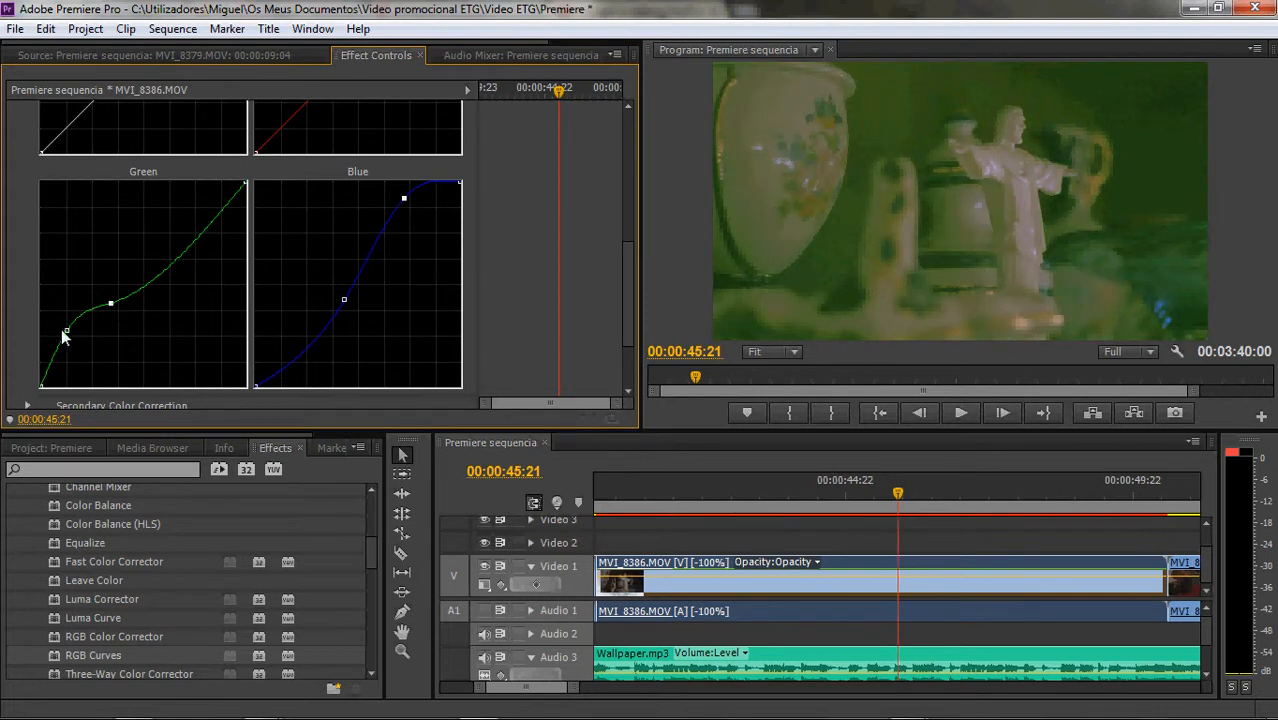
pyautogui.moveTo(67, 333); pyautogui.dragTo(74, 338)
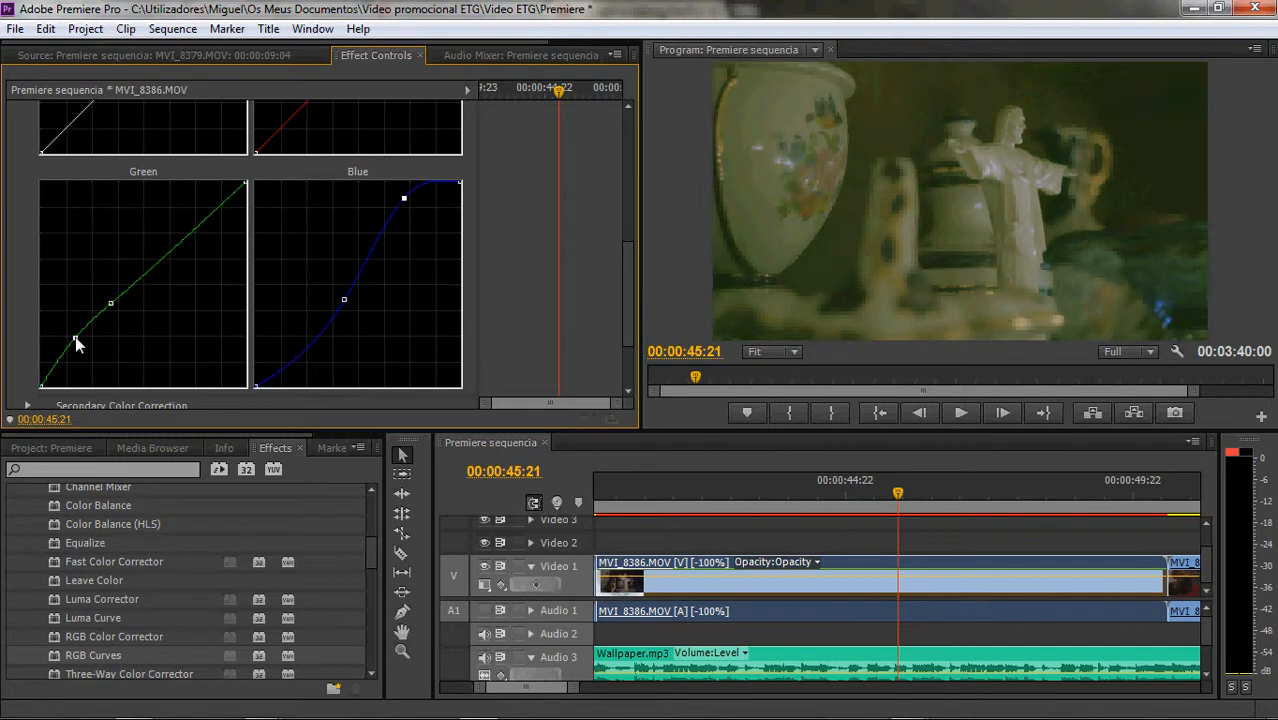
pyautogui.moveTo(111, 303); pyautogui.dragTo(119, 303)
pyautogui.moveTo(205, 231); pyautogui.dragTo(222, 219)
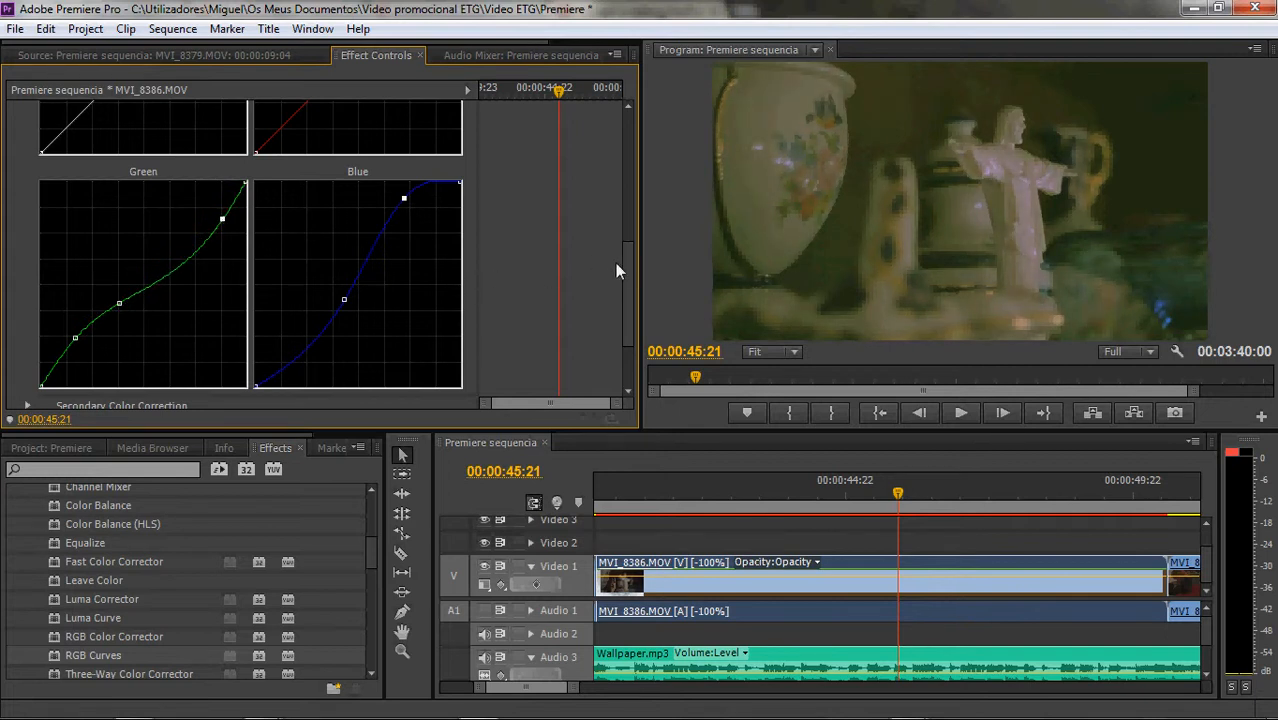
# - Collapse the RGB Curves parameters, disable Luma Curve and RGB Curves on MVI_8386.MOV, and preview the clip at 00:00:43:04
pyautogui.moveTo(627, 268); pyautogui.dragTo(629, 220)
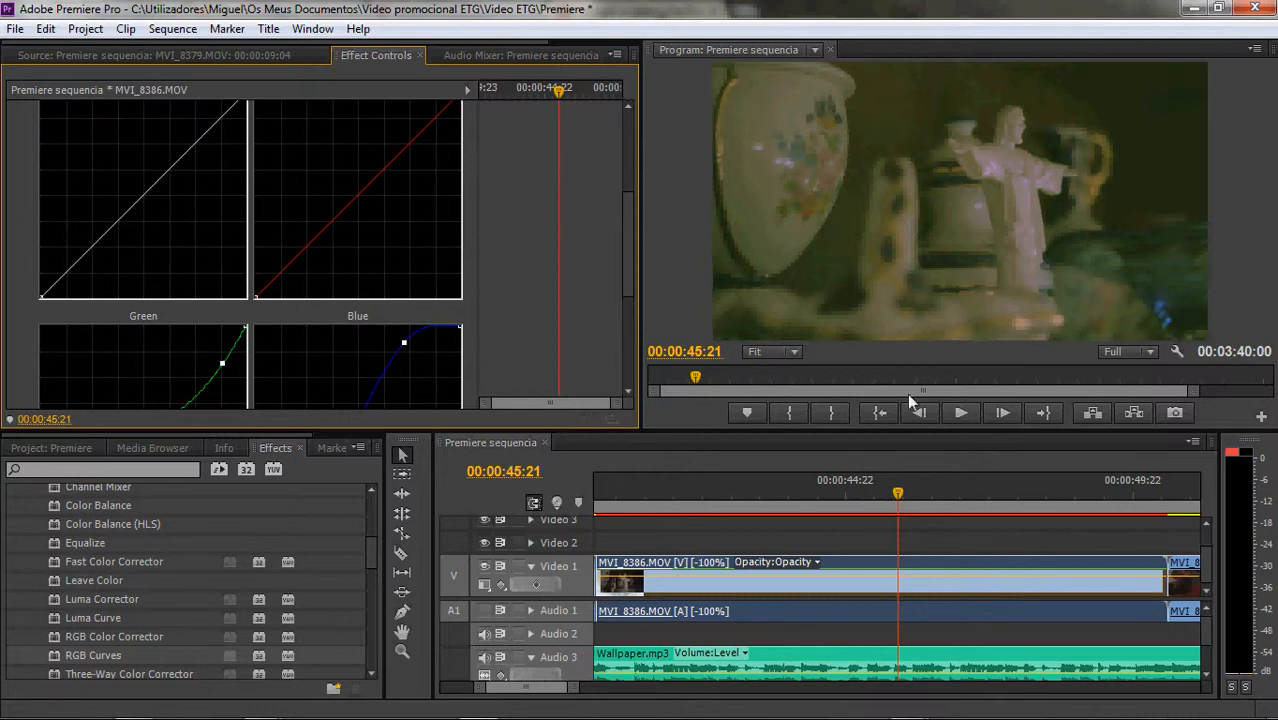
pyautogui.moveTo(897, 492); pyautogui.dragTo(807, 492)
pyautogui.moveTo(627, 239); pyautogui.dragTo(630, 185)
pyautogui.click(16, 147)
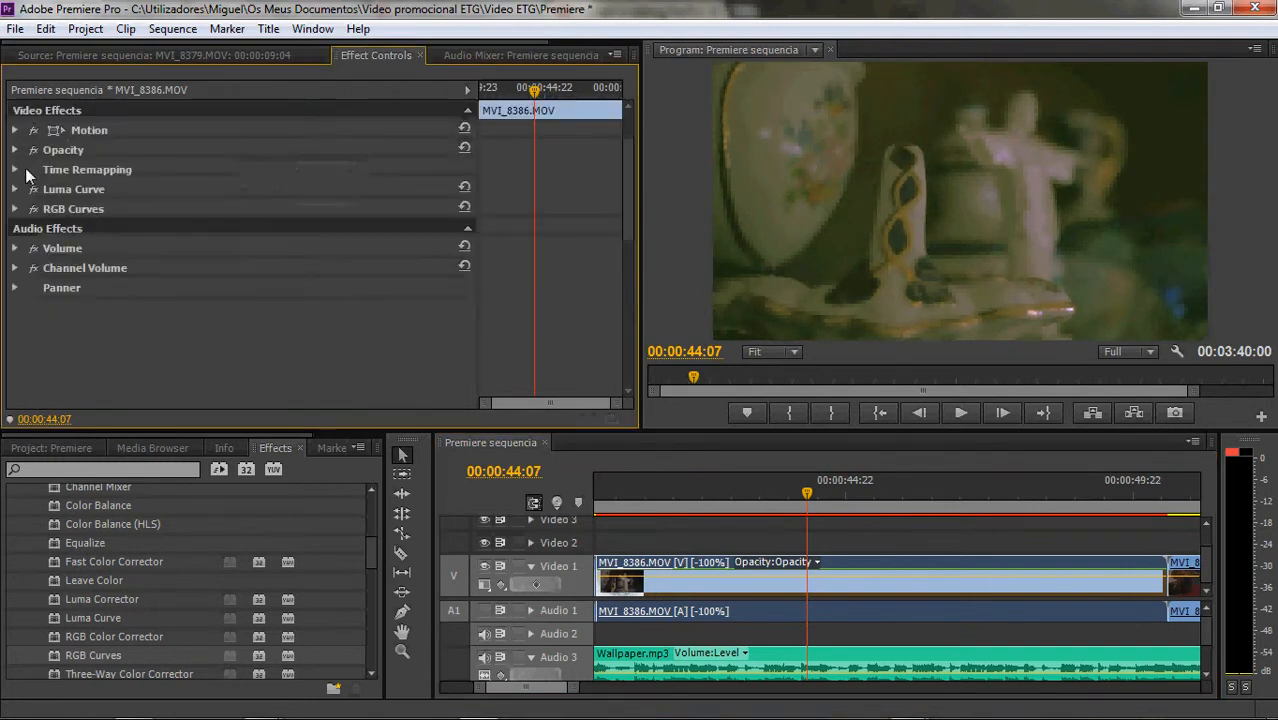
pyautogui.click(33, 208)
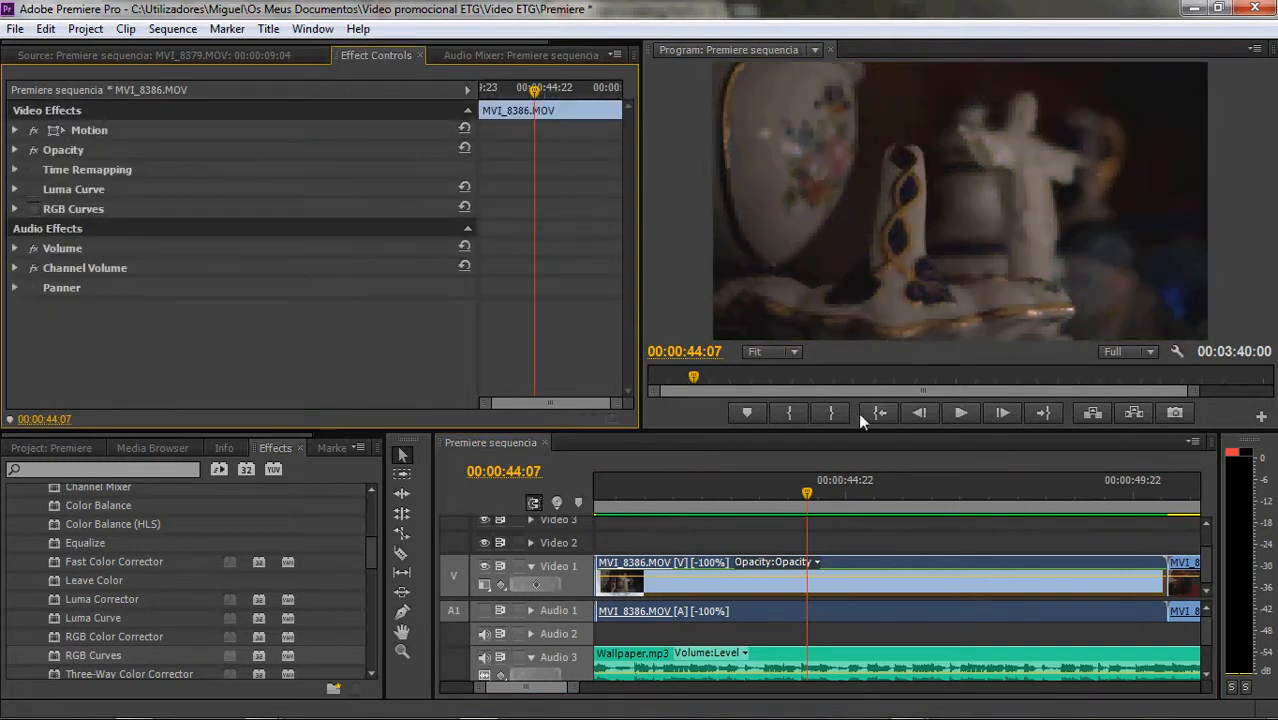
pyautogui.moveTo(804, 492); pyautogui.dragTo(742, 499)
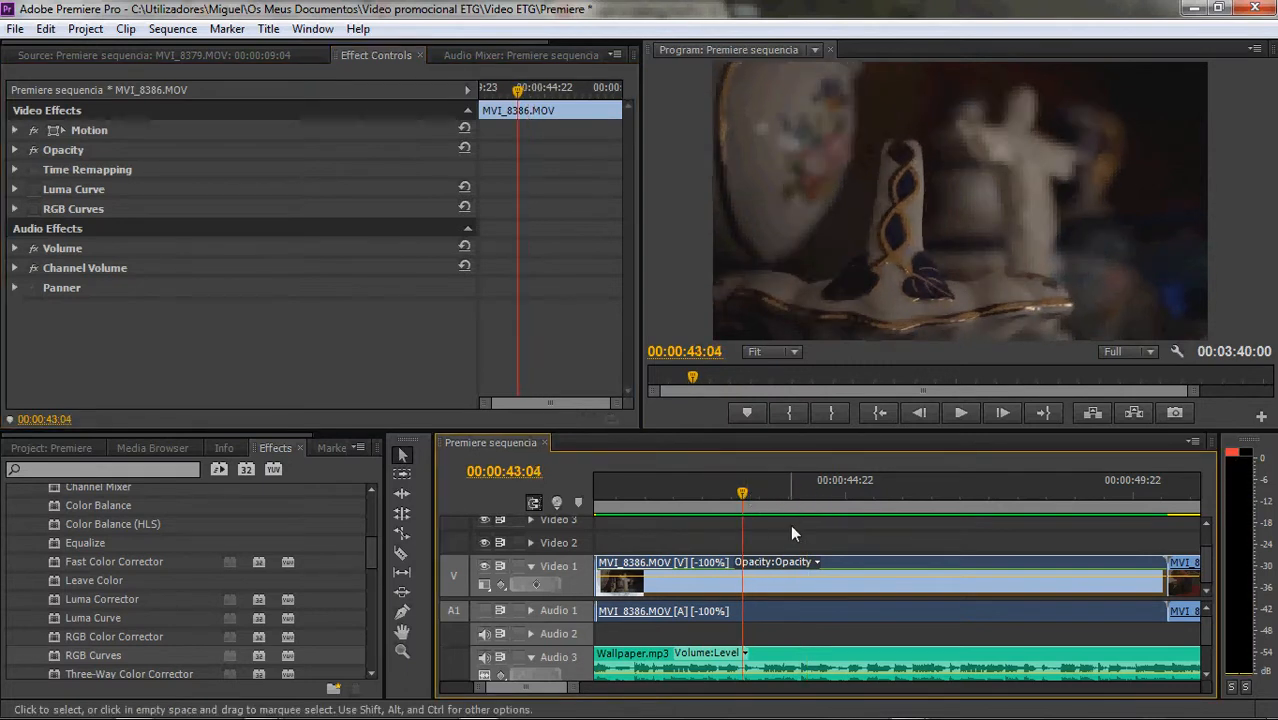
# - Delete the transitions between the Video 1 clips, including the Cross Dissolve after the first clip, and move the playhead to 00:00:37:10
pyautogui.scroll(-1, 794, 547)
pyautogui.scroll(-6, 793, 545)
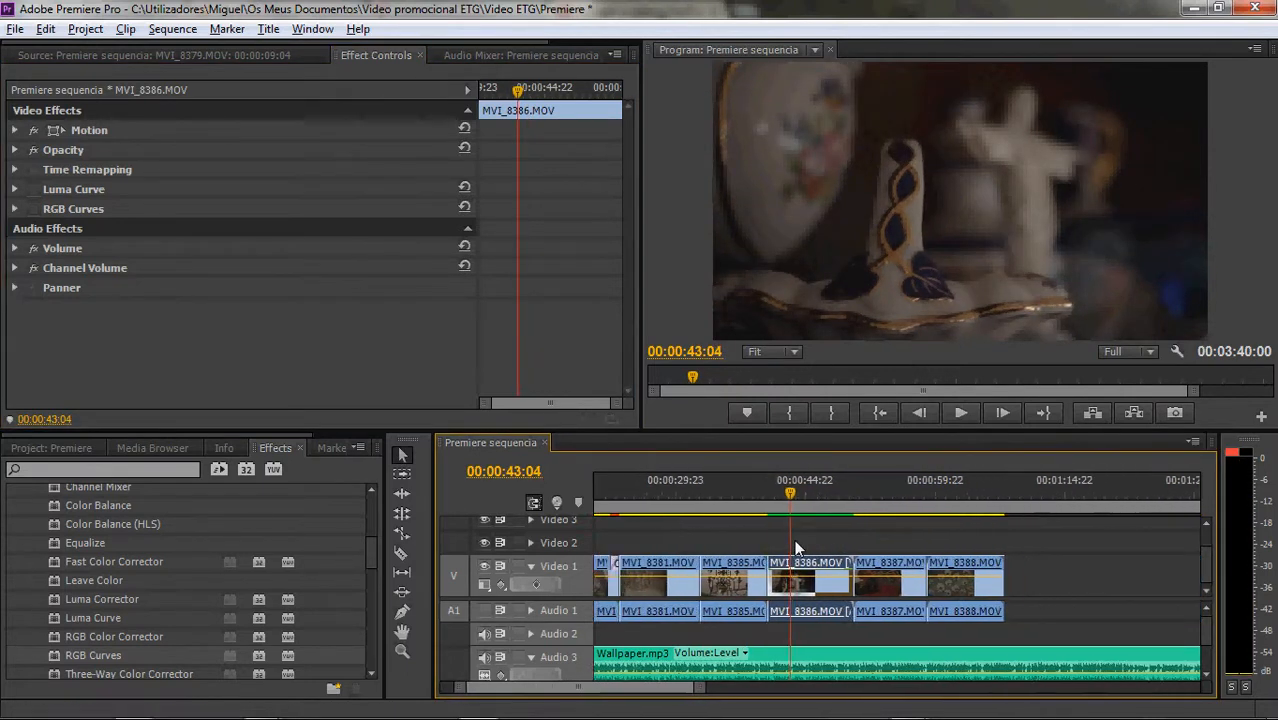
pyautogui.scroll(-2, 797, 545)
pyautogui.moveTo(794, 497); pyautogui.dragTo(634, 505)
pyautogui.click(642, 563)
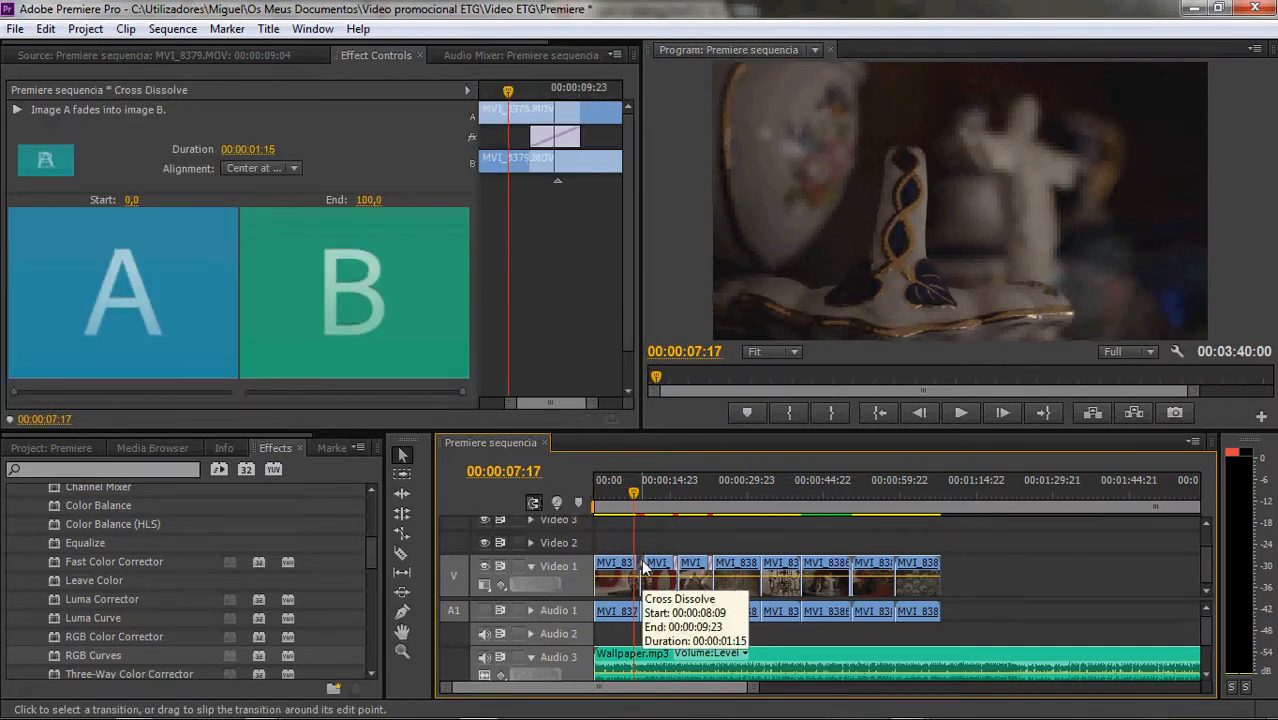
pyautogui.press('Delete')
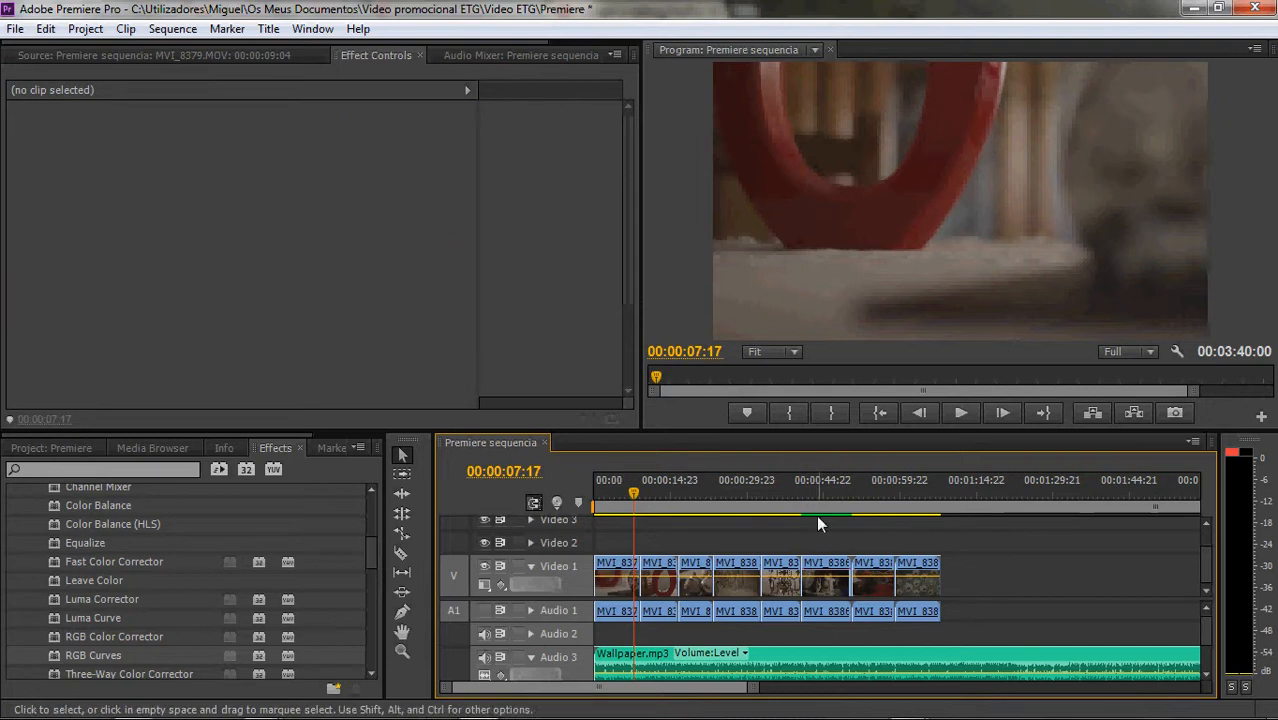
pyautogui.moveTo(637, 495); pyautogui.dragTo(789, 479)
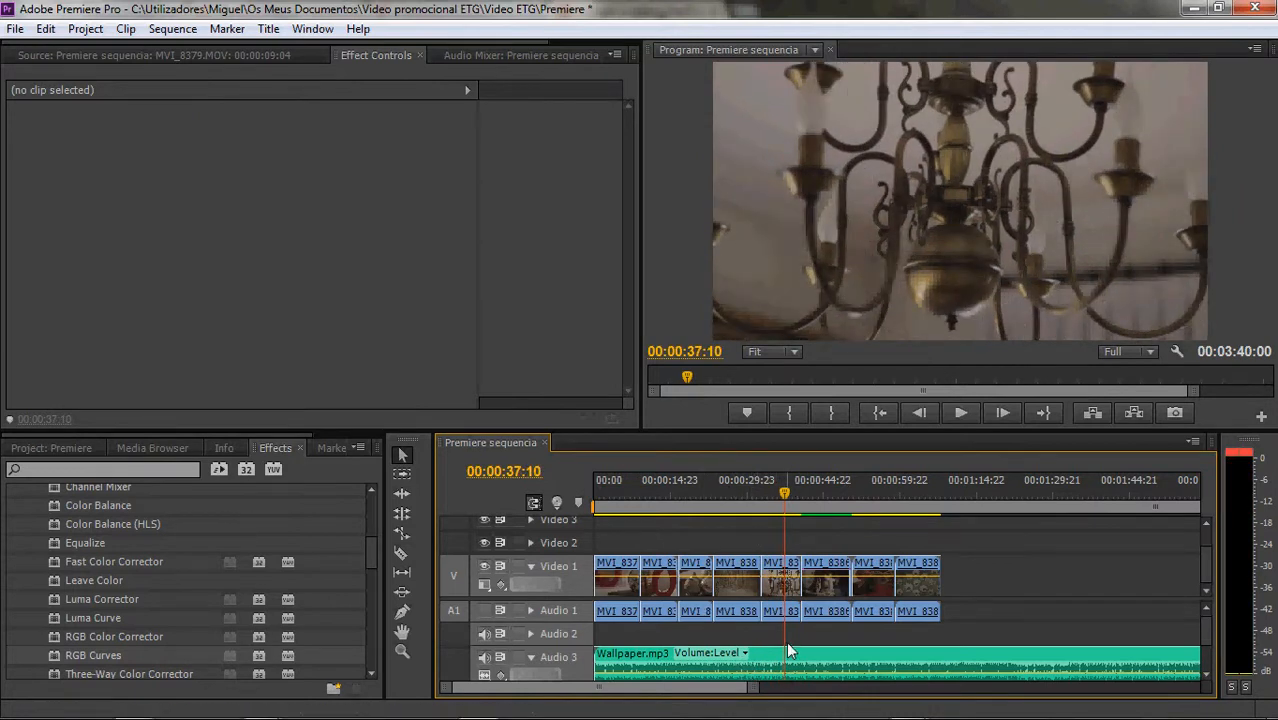